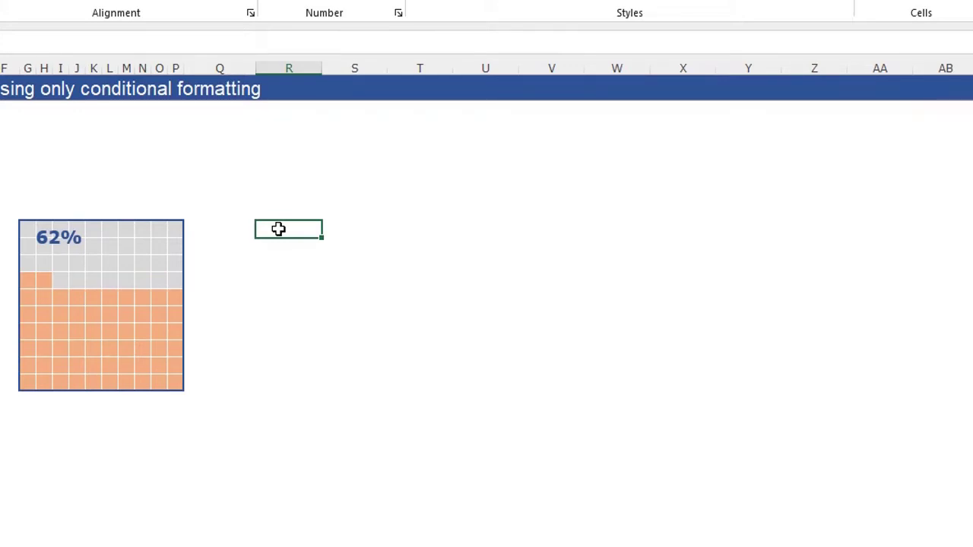
- Enter =SEQUENCE(10;10) in cell R7 to generate a 10-by-10 number grid beside the waffle chart
type("=S")
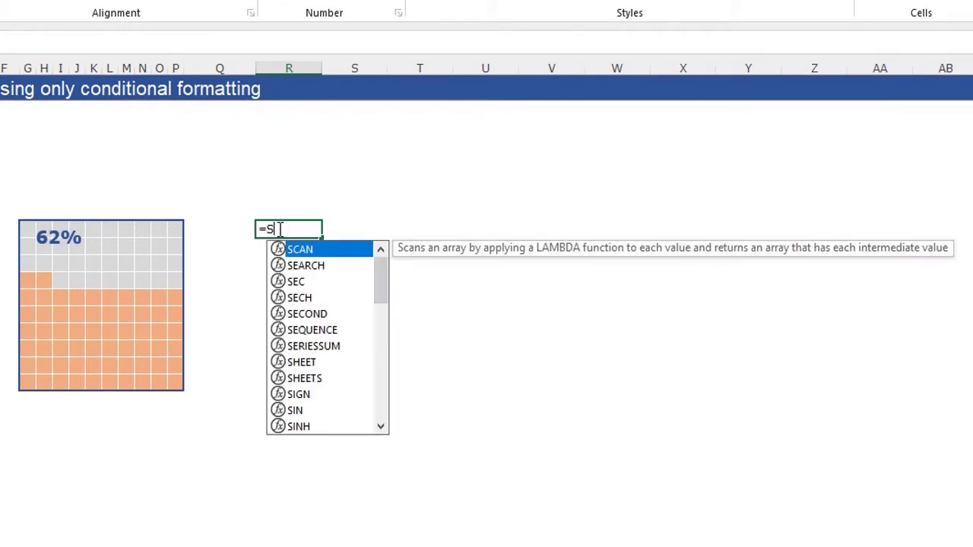
type("EQUENCE")
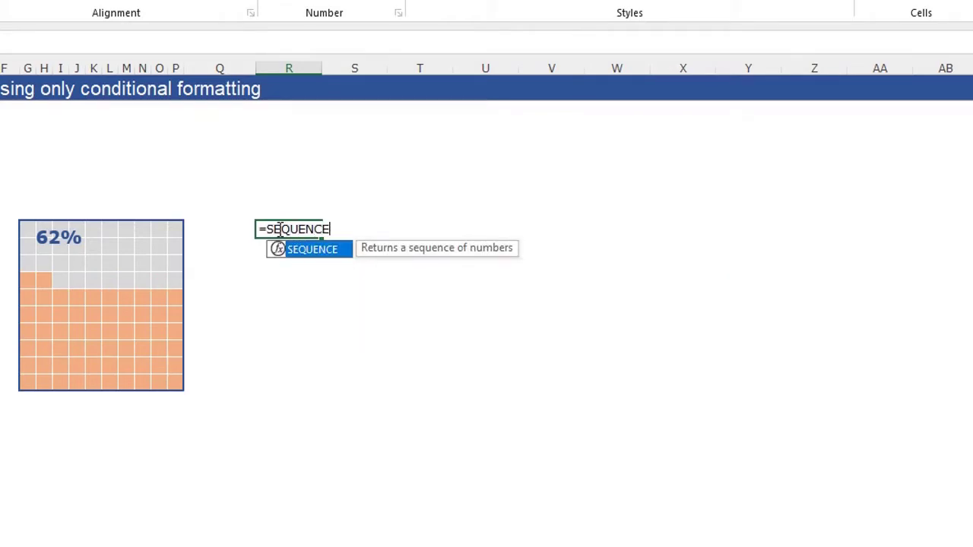
type("(10;")
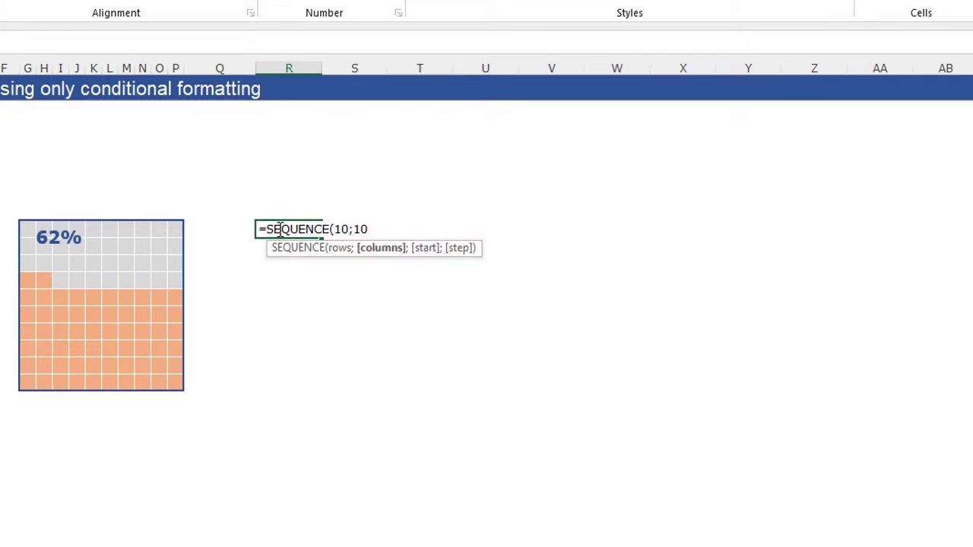
type("10)")
key("Return")
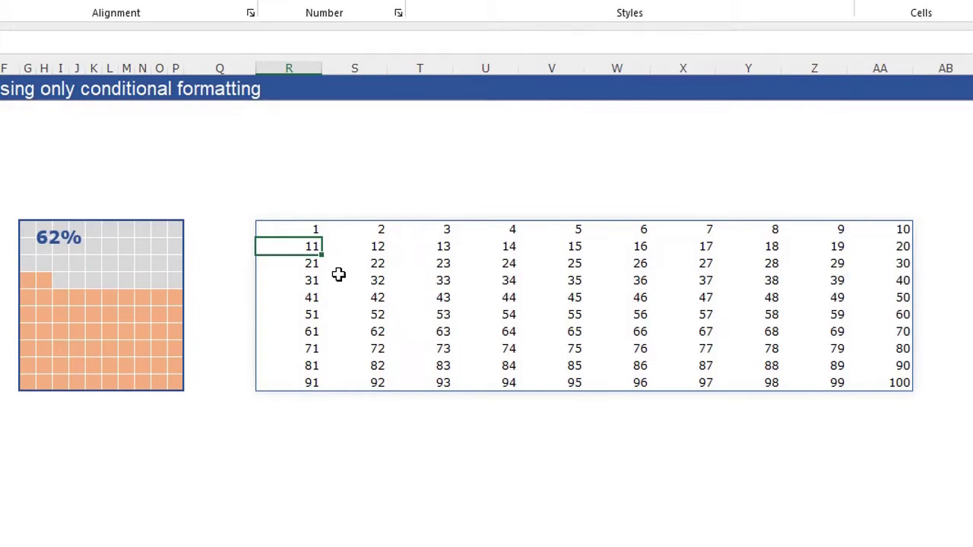
left_click(298, 384)
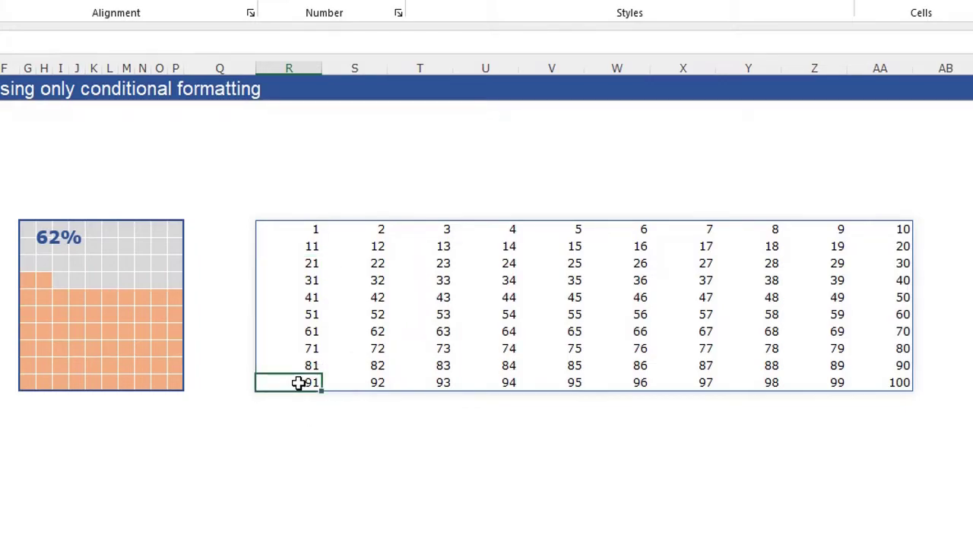
left_click(886, 230)
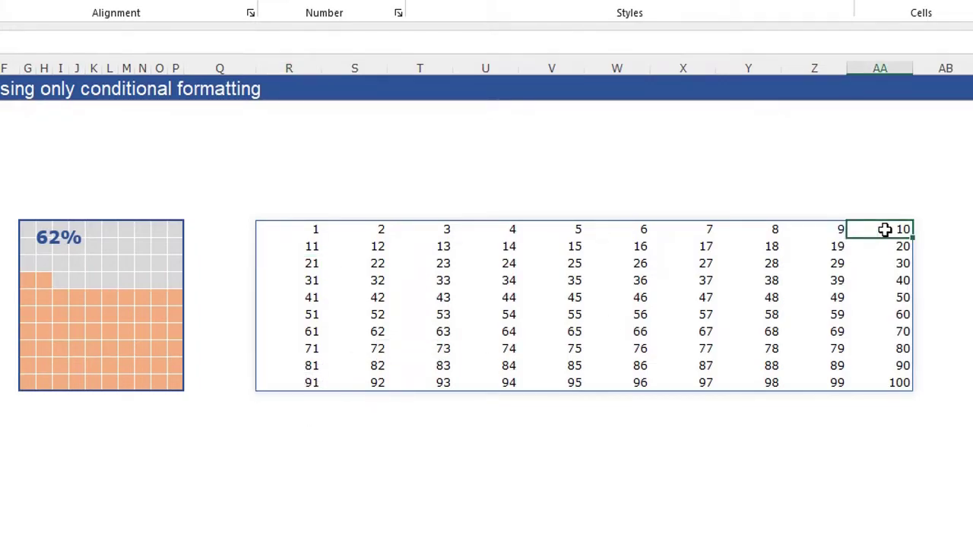
- Sort the grid's rows in descending order by changing the R7 formula to =SORT(SEQUENCE(10;10);1;-1)
left_click(300, 229)
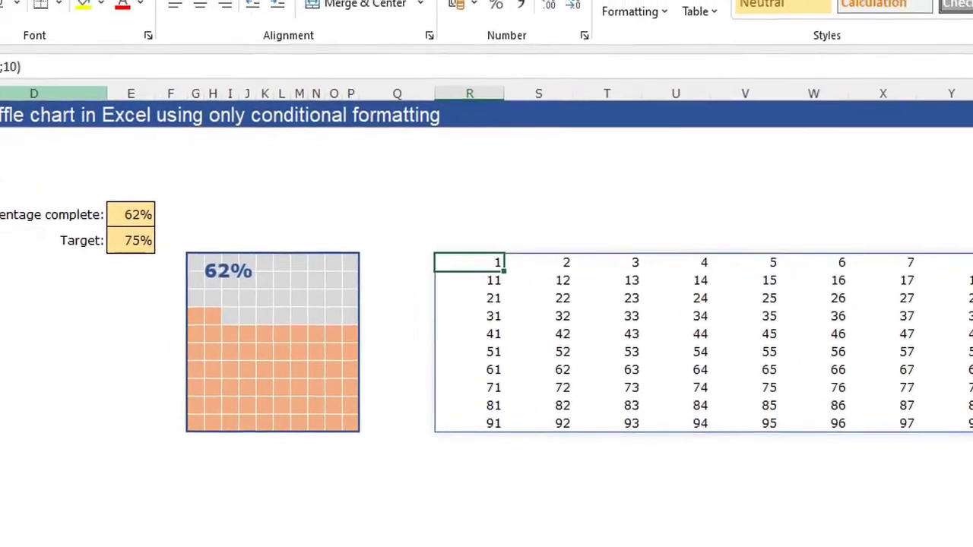
left_click(114, 97)
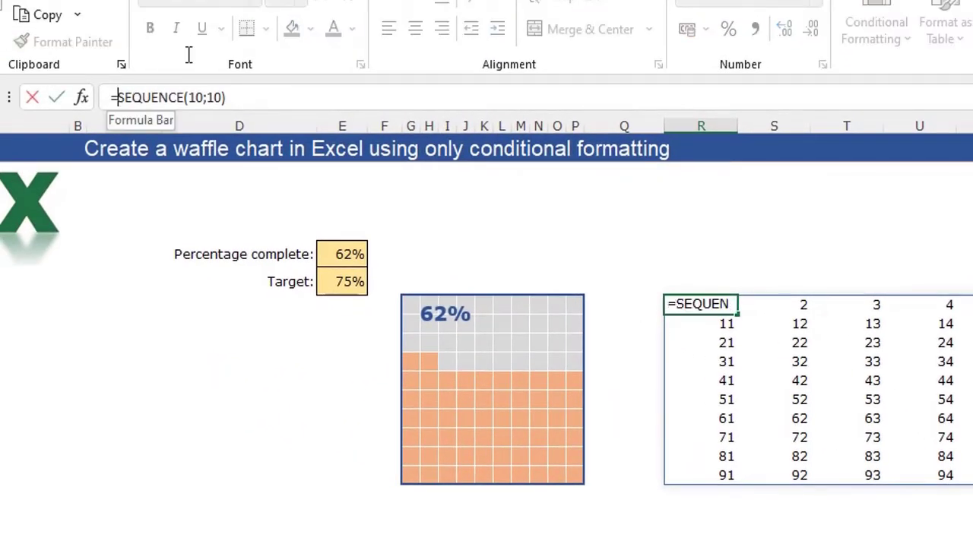
type("SORT(")
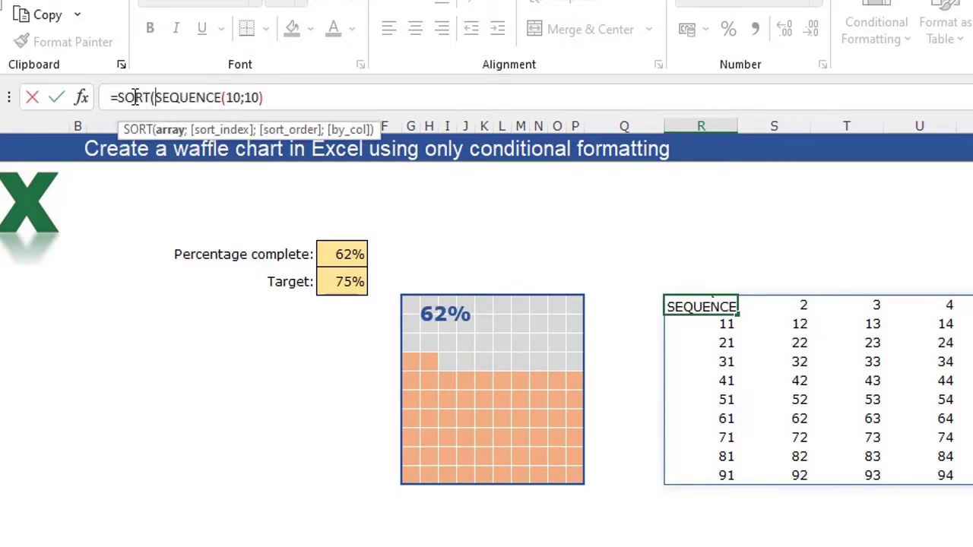
left_click(277, 97)
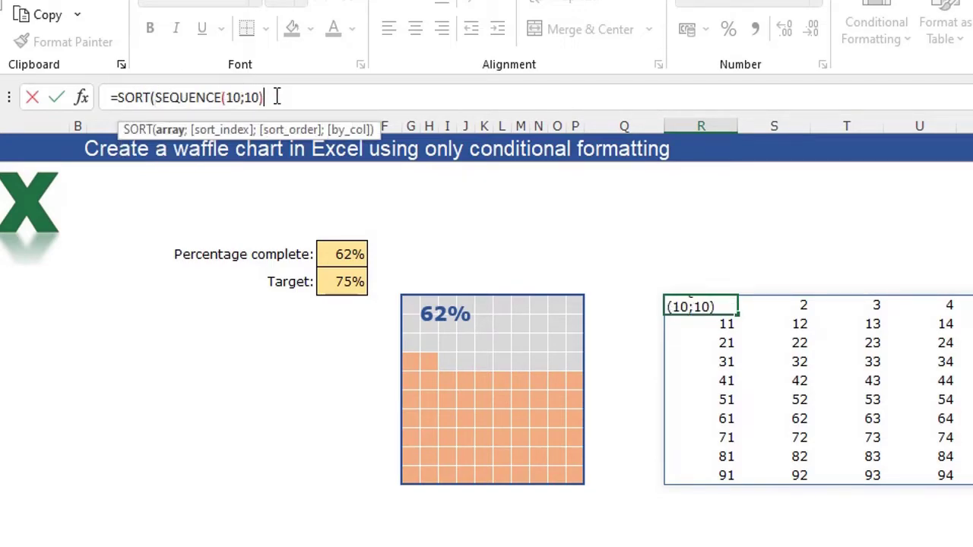
type(";")
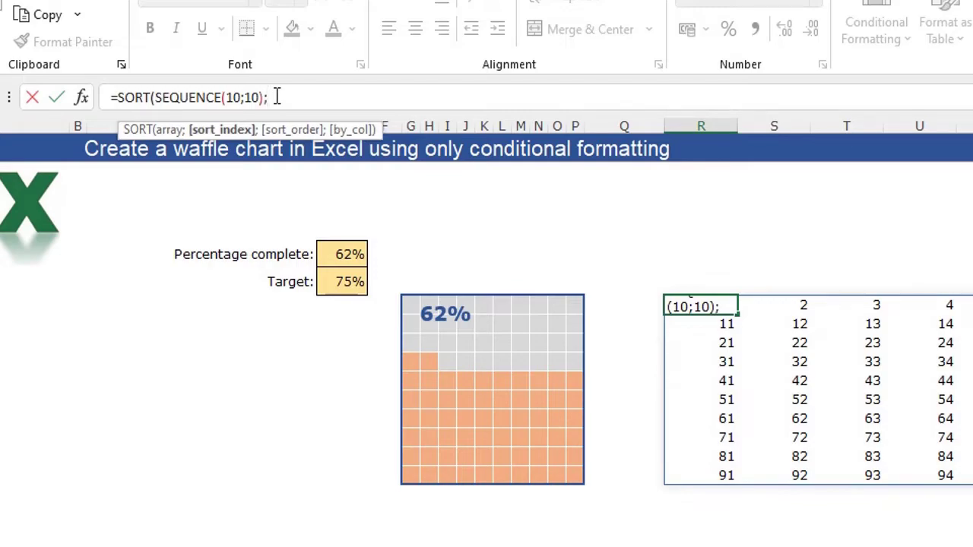
type("1")
type(";")
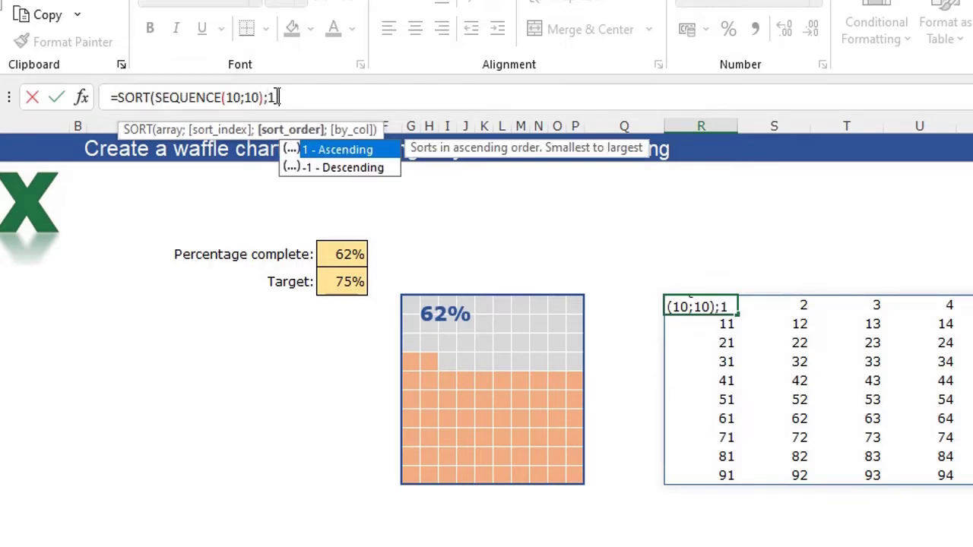
type("-1")
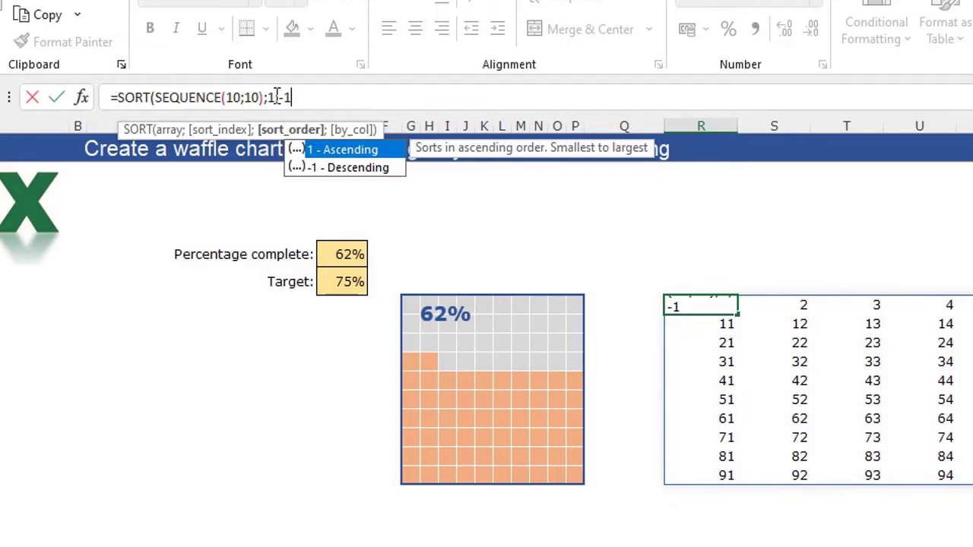
type(")")
key("Return")
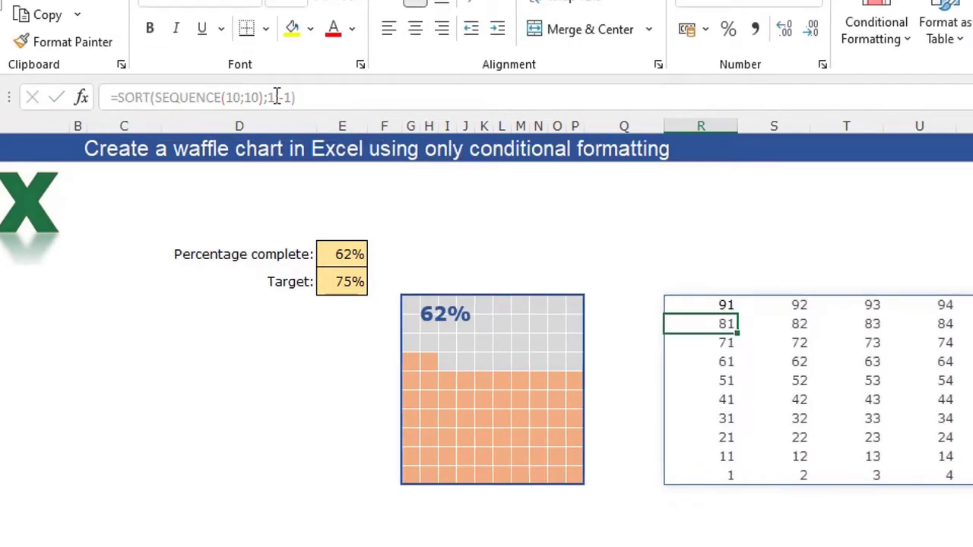
left_click(359, 396)
left_click(910, 264)
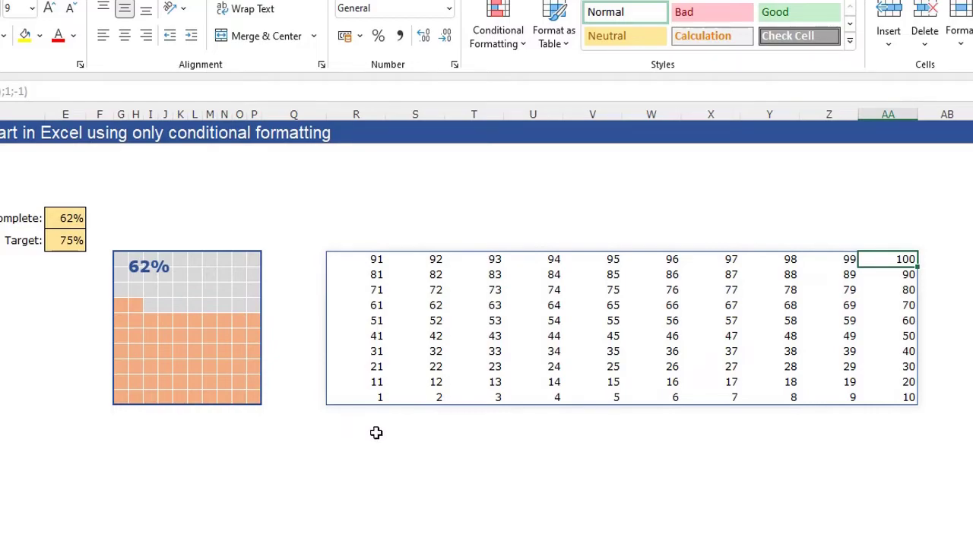
- Convert the grid numbers to fractions by changing the R7 formula to =SORT(SEQUENCE(10;10)/100;1;-1)
left_click(66, 219)
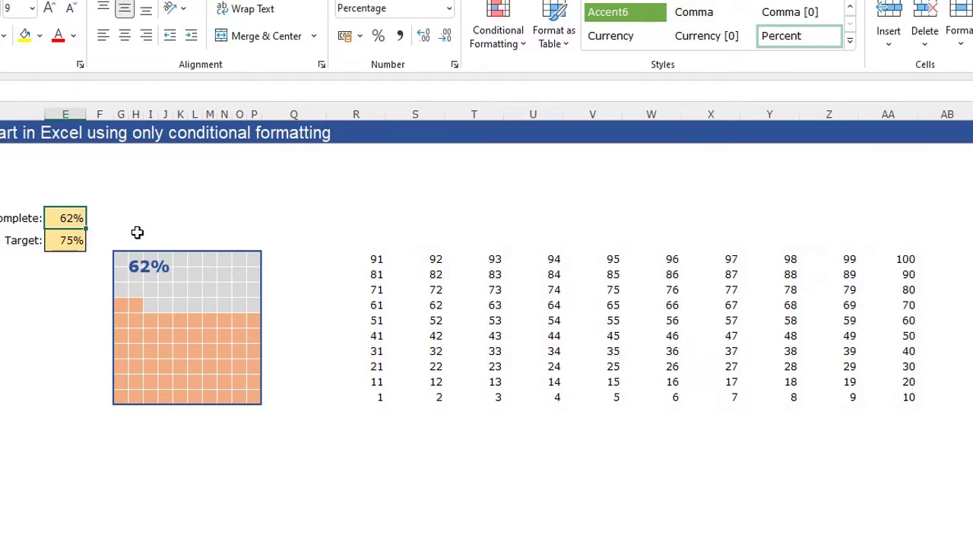
left_click(374, 397)
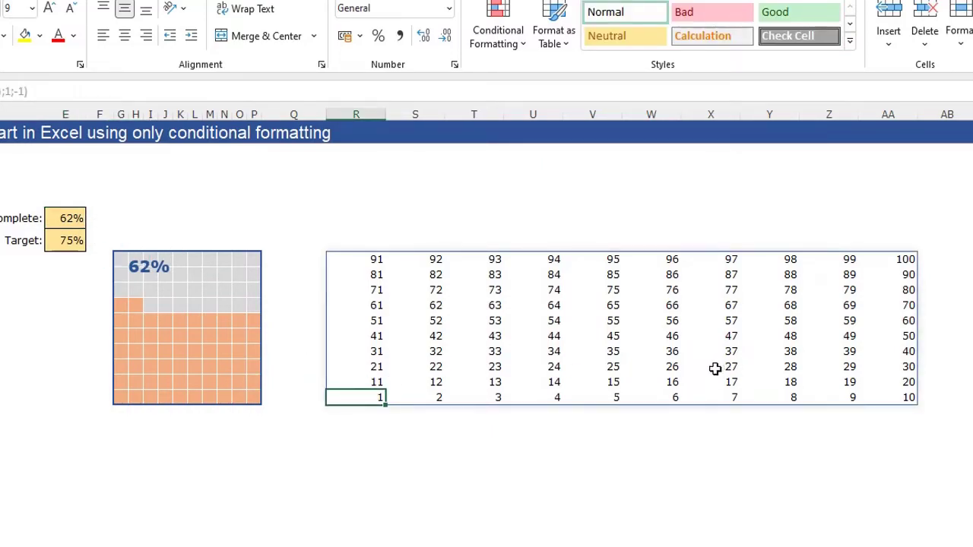
left_click(355, 260)
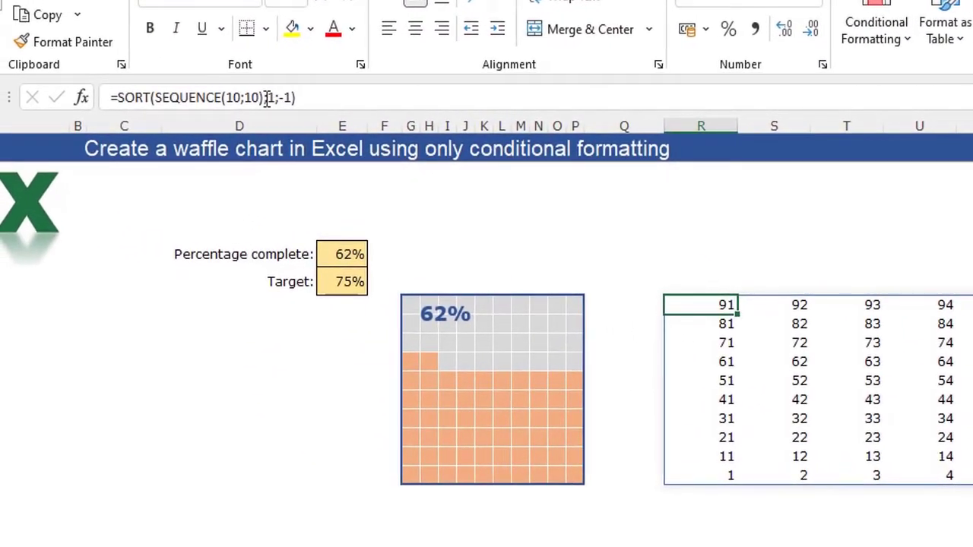
left_click(263, 98)
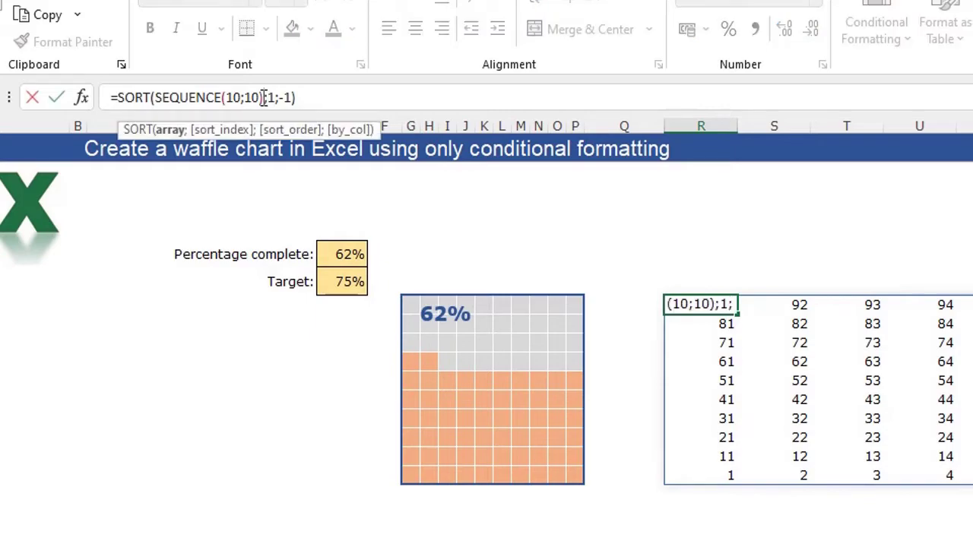
type("/")
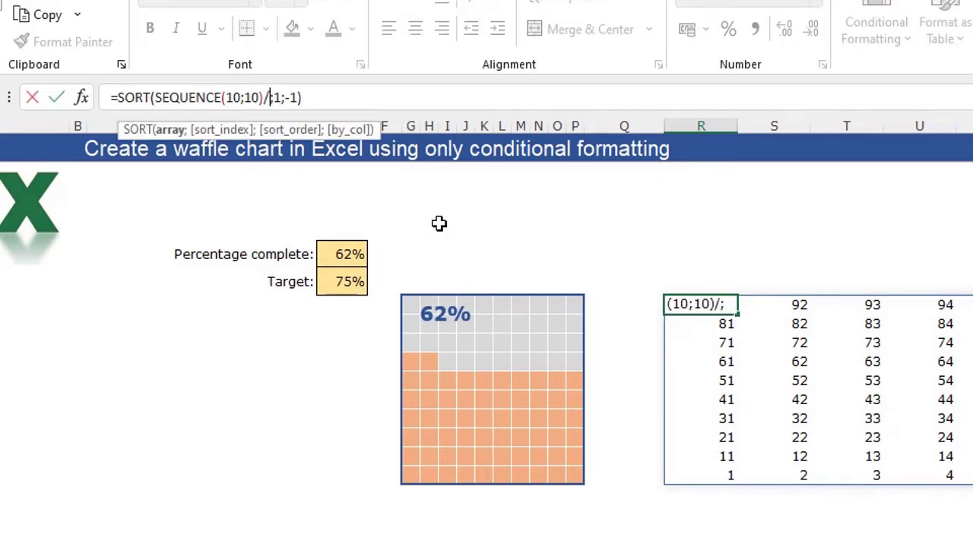
type("100")
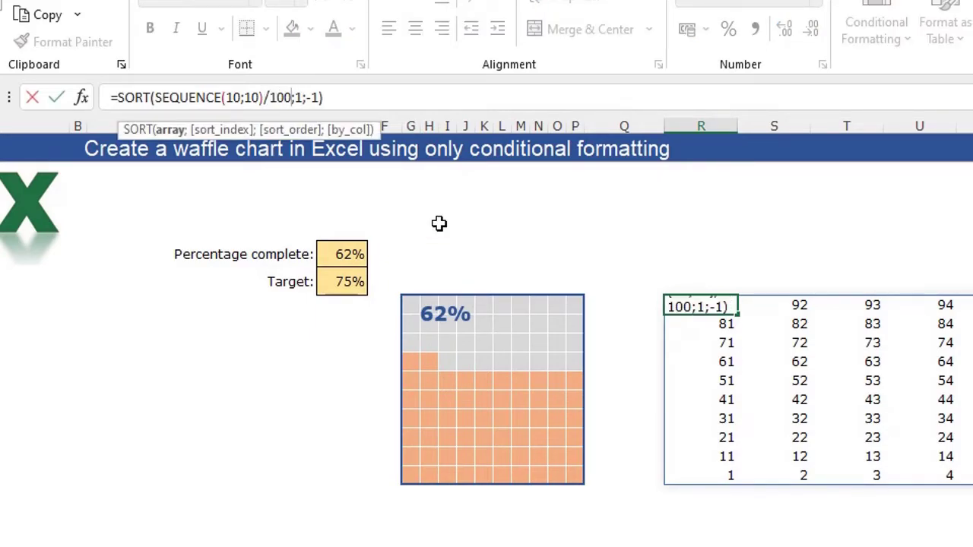
key("Return")
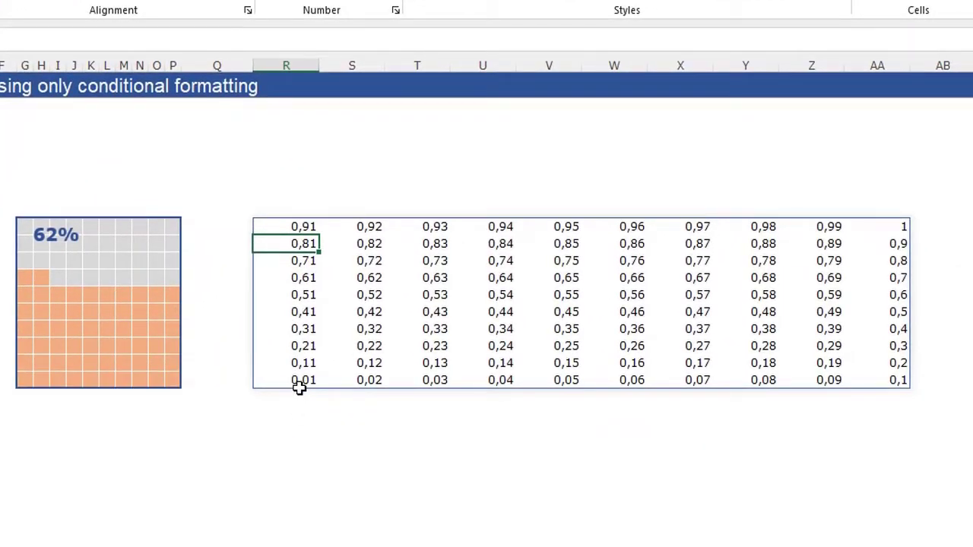
left_click(885, 224)
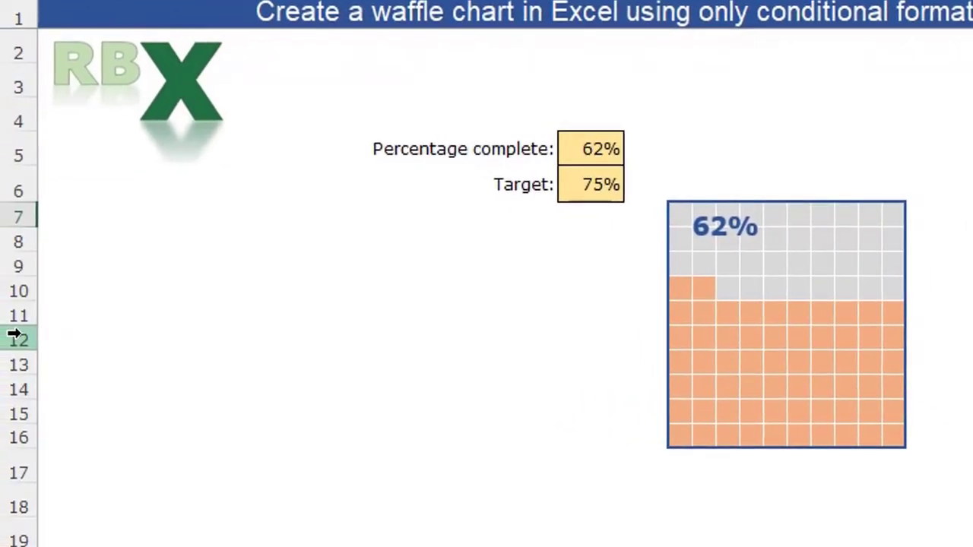
- Narrow columns R through AA together so that the number grid's cells become roughly square
left_click(20, 323)
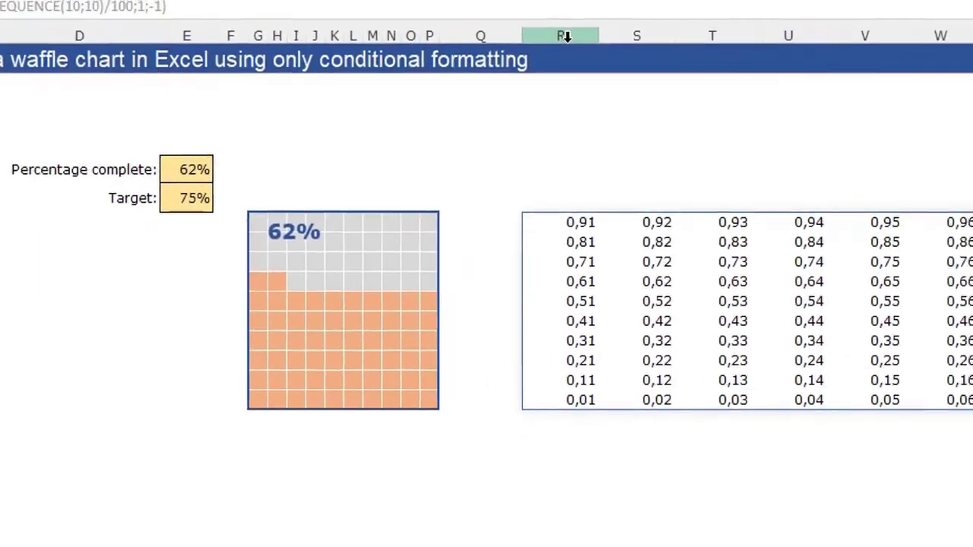
left_click_drag(566, 36, 972, 32)
left_click_drag(320, 65, 269, 74)
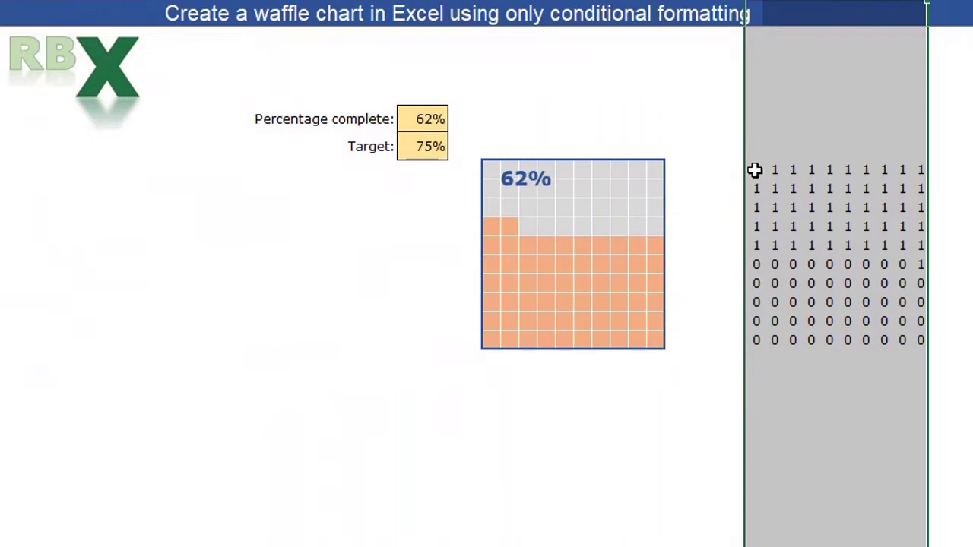
- Start a new conditional formatting rule for the grid R7:AA16 that uses a formula to determine which cells to format
left_click(754, 169)
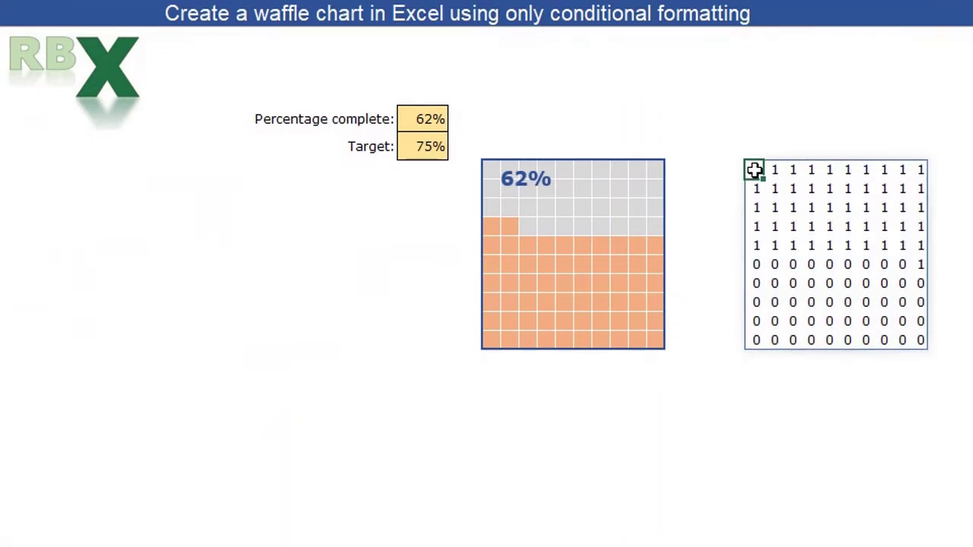
left_click_drag(754, 169, 916, 339)
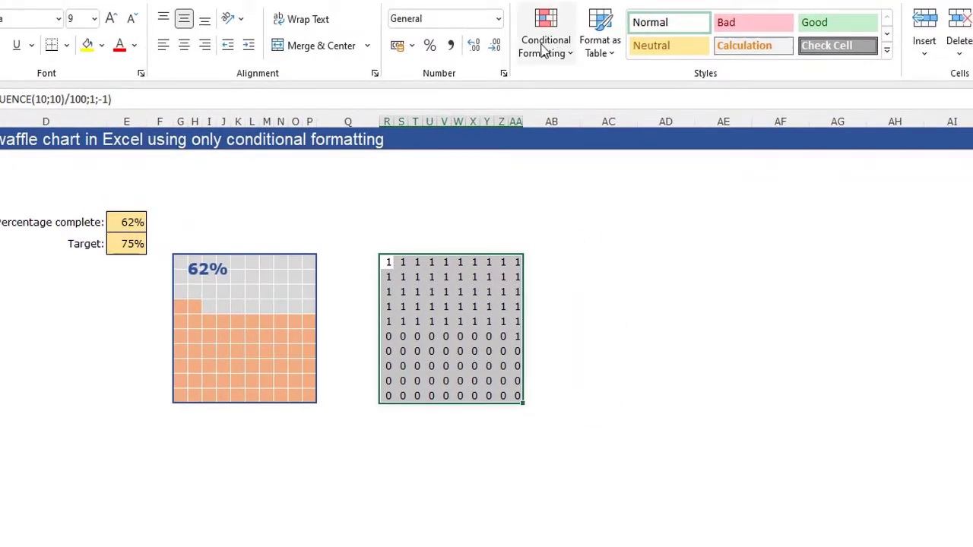
left_click(543, 50)
left_click(569, 283)
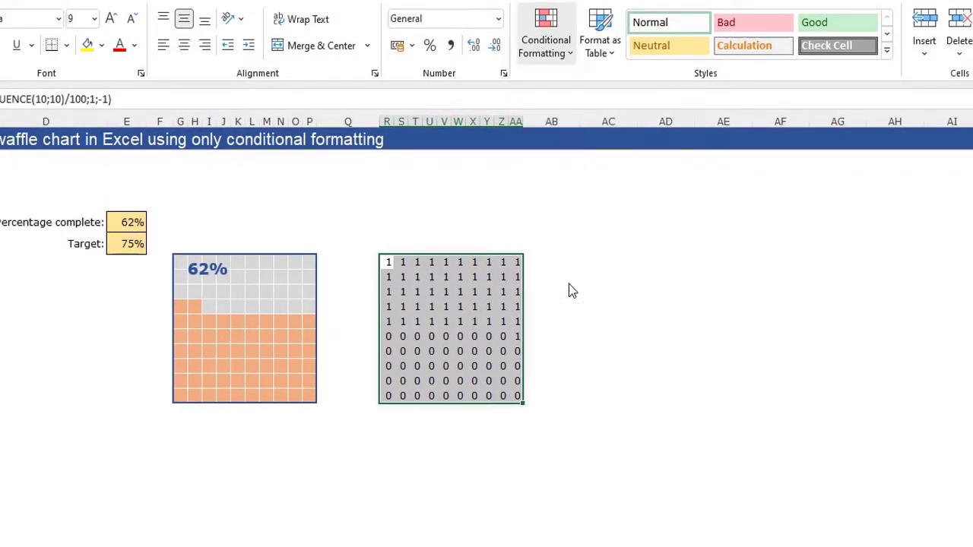
left_click(618, 271)
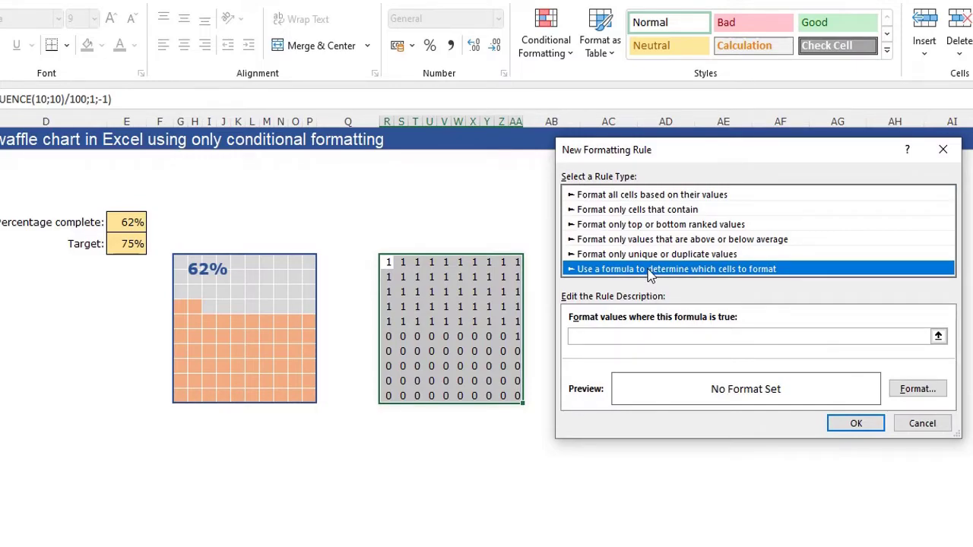
left_click(625, 337)
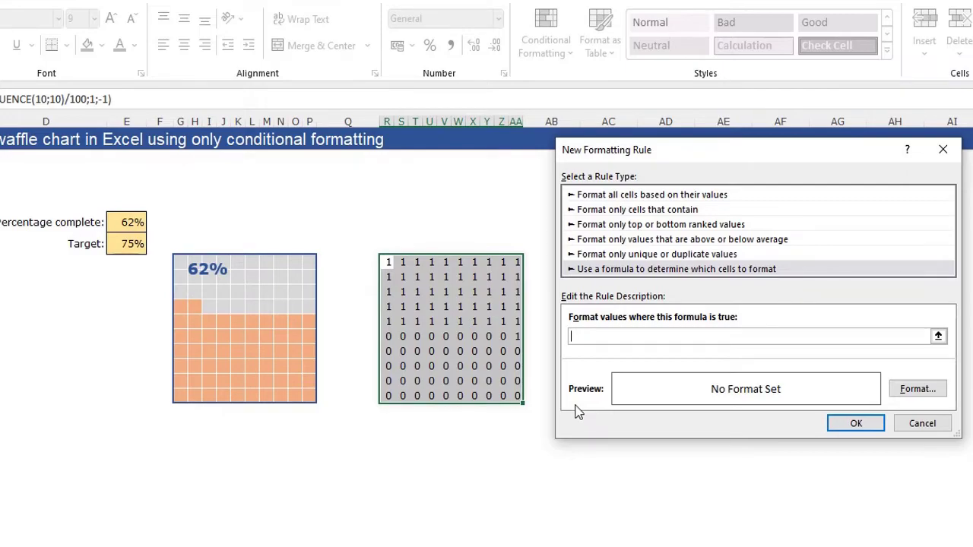
- Enter =AND($E$5>=$E$6;R7<=$E$5) as the condition of the new formatting rule
type("AND(")
left_click(127, 220)
type(">=")
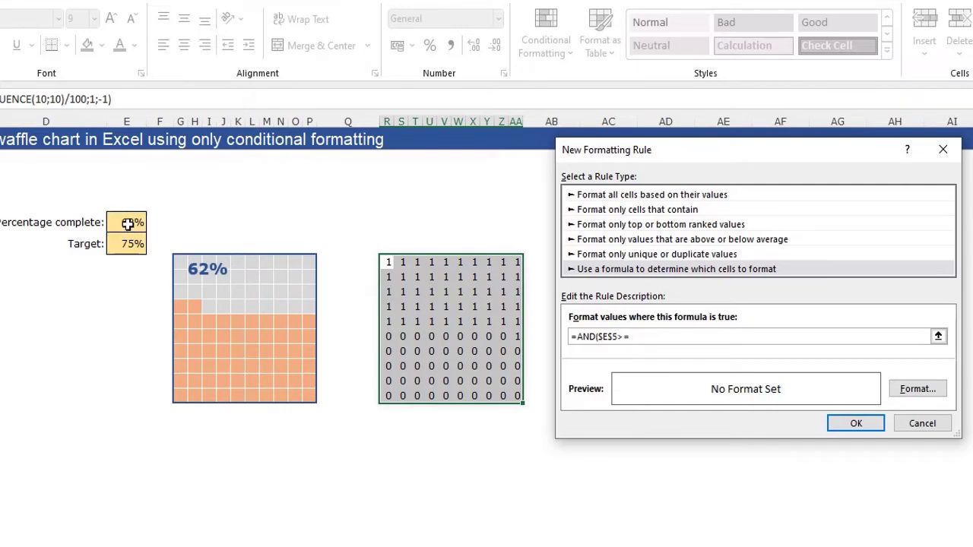
left_click(128, 243)
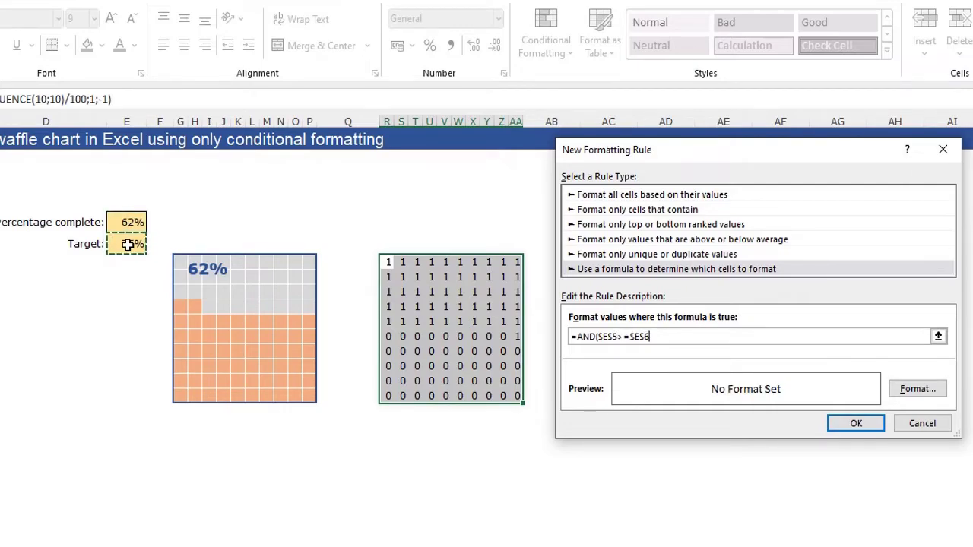
type(";")
left_click(386, 261)
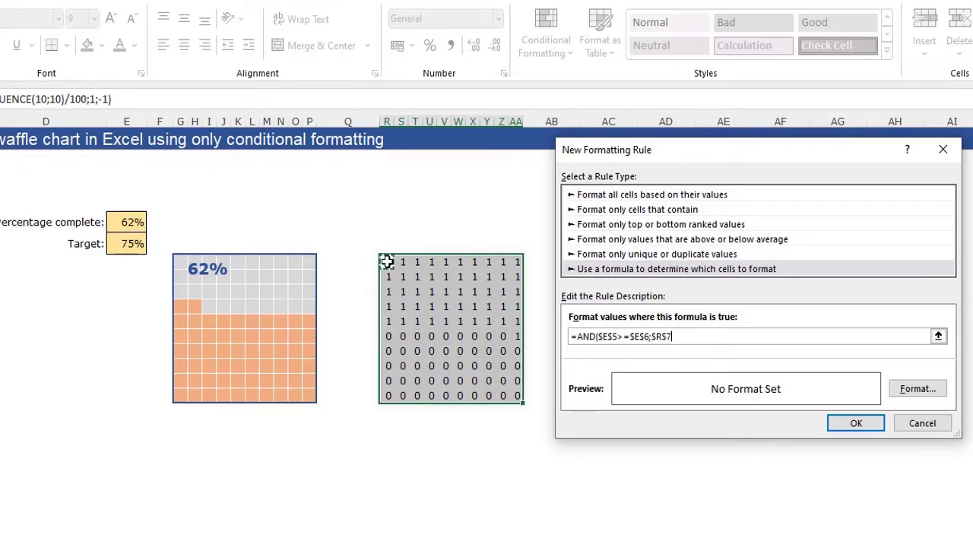
key("F4")
key("F4")
key("F4")
type("<=")
left_click(117, 221)
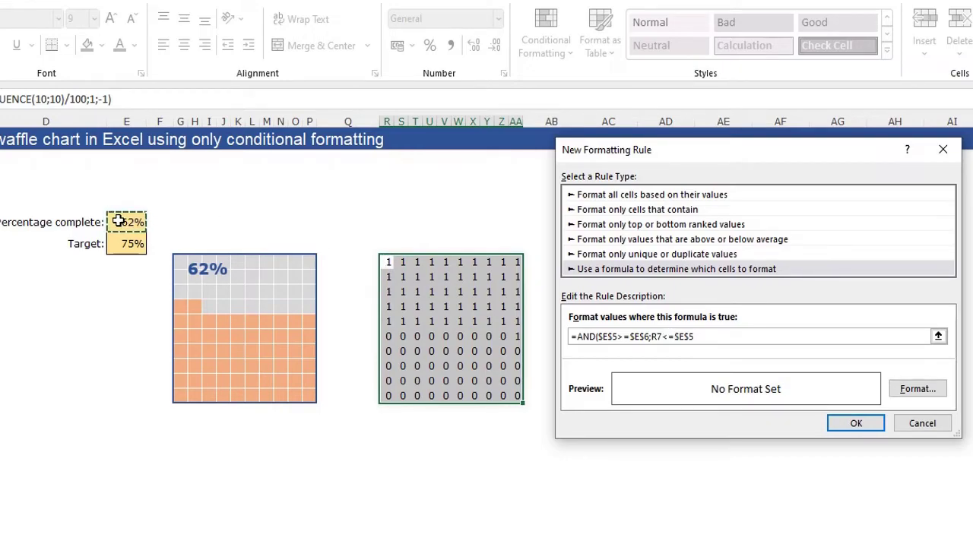
type(")")
- Give the new formatting rule a light green fill and apply it to the grid
left_click(935, 388)
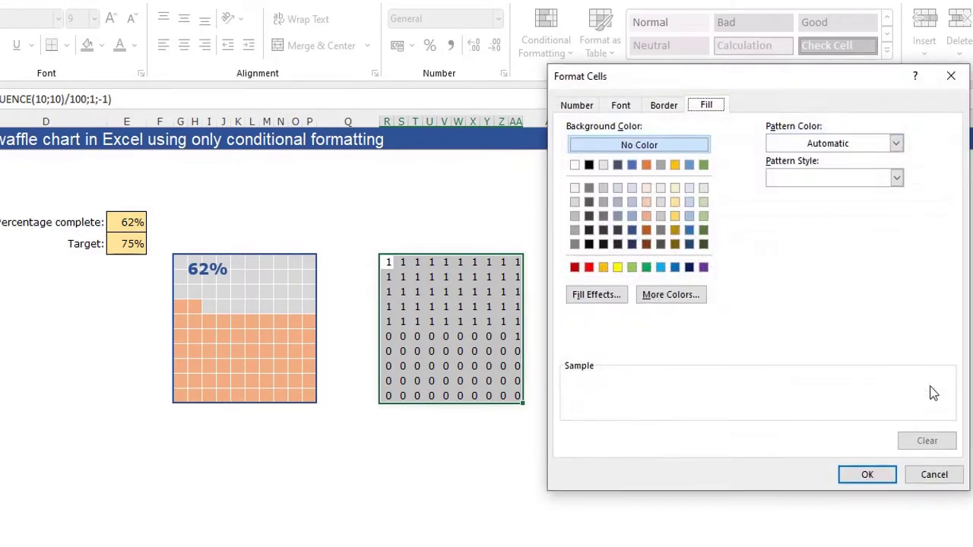
left_click(703, 202)
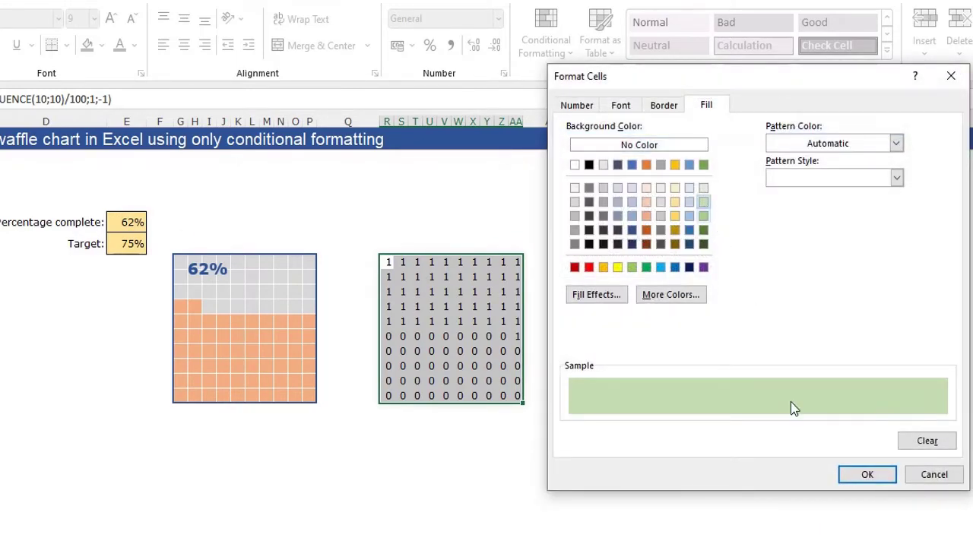
left_click(868, 476)
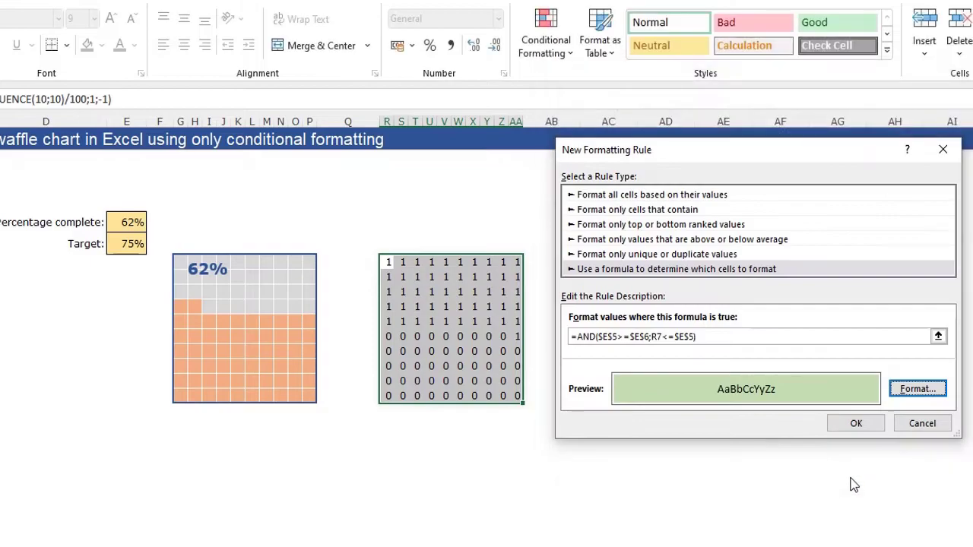
left_click(856, 426)
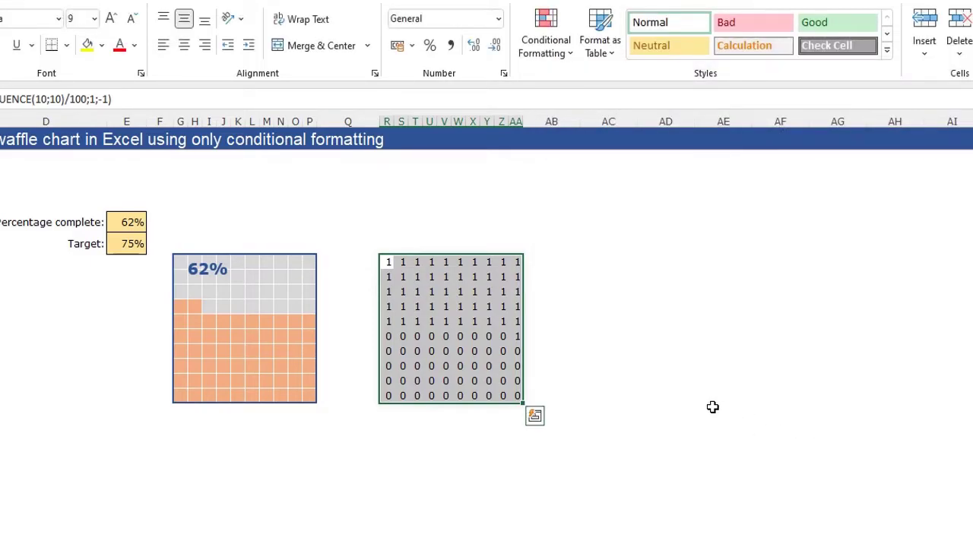
- Set the percentage complete in E5 to 81% to test the green rule
left_click(387, 262)
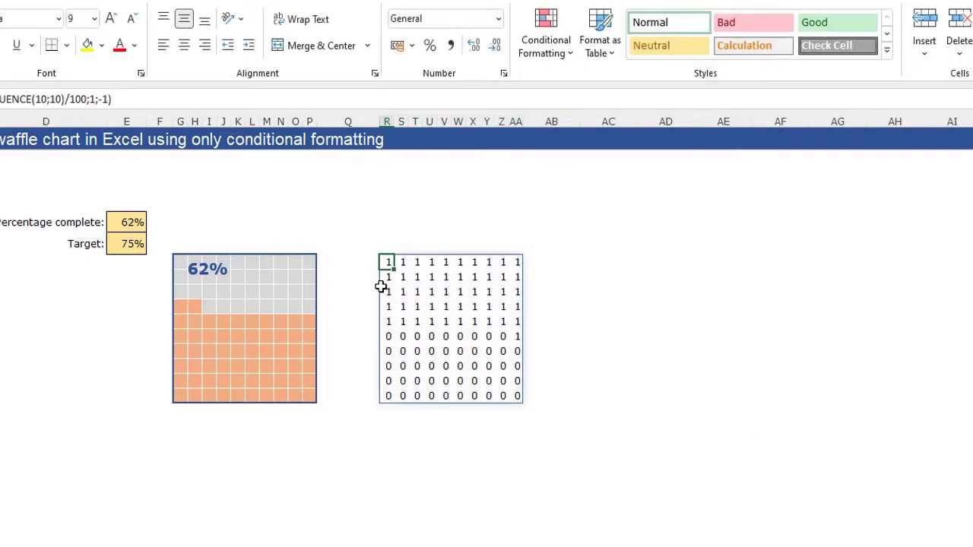
left_click(126, 221)
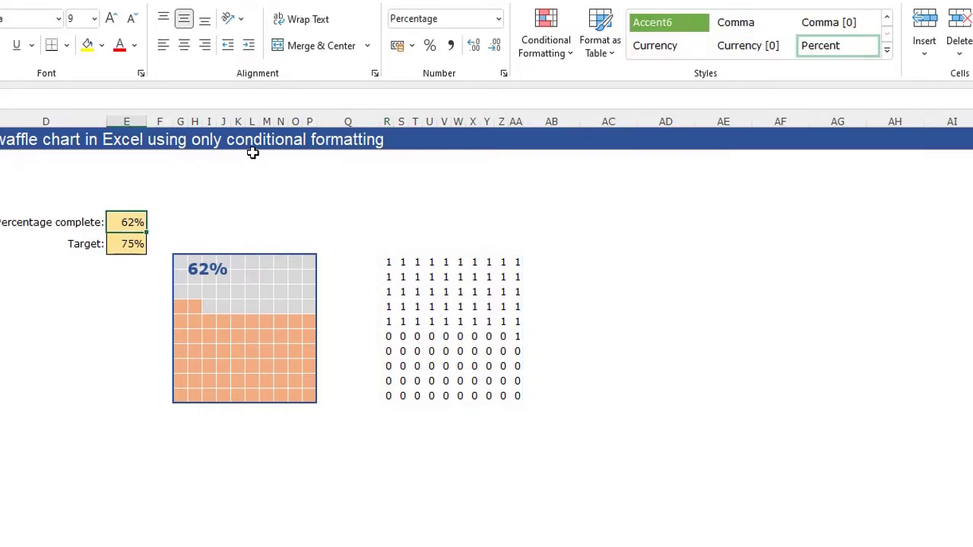
type("81")
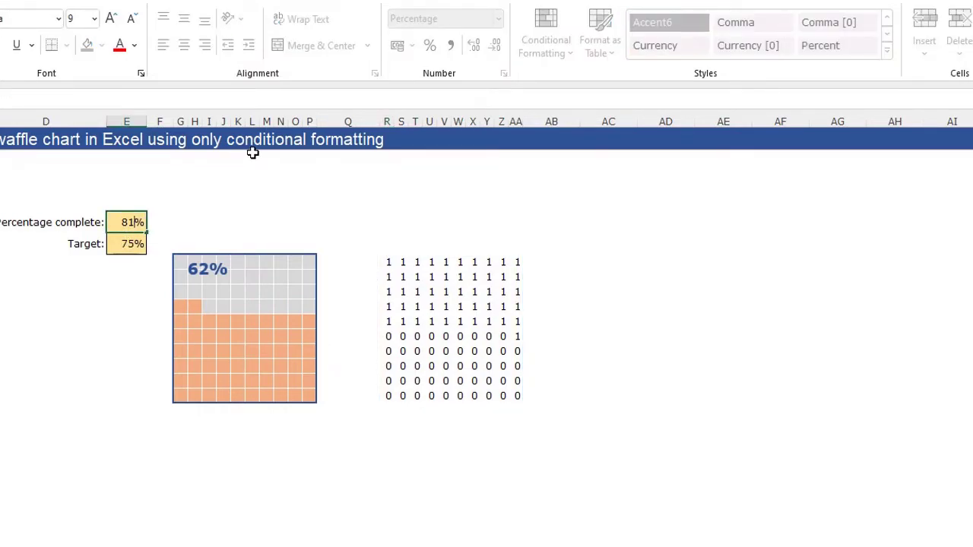
type("1")
key("Return")
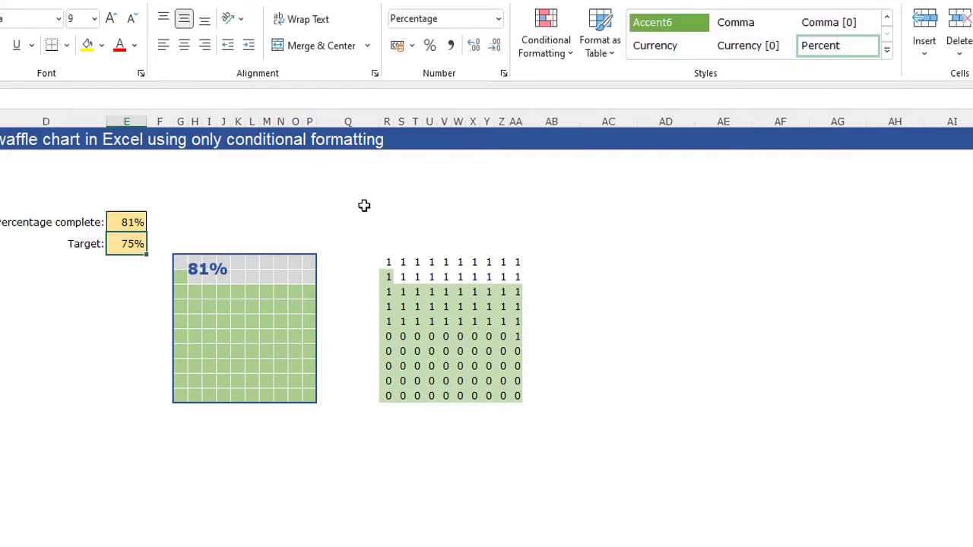
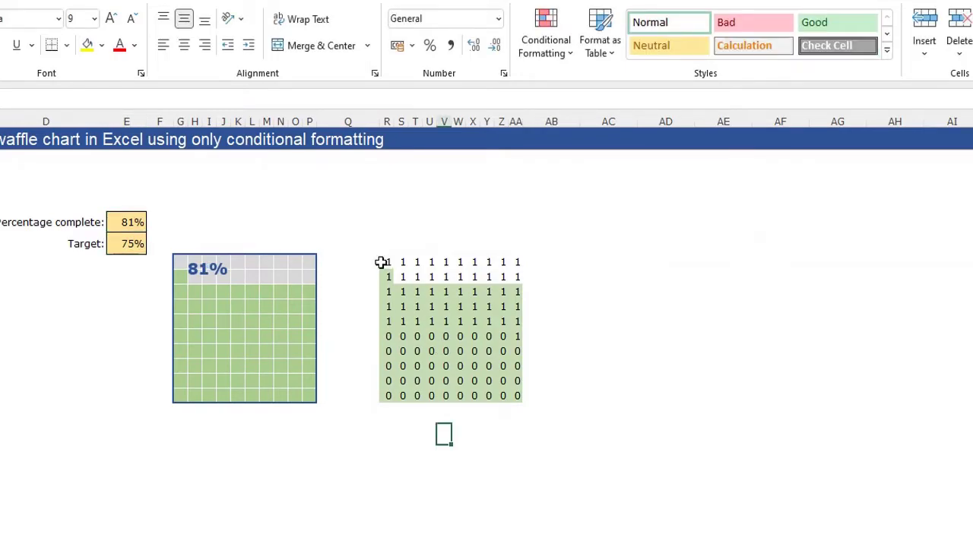
- Start a second conditional formatting rule for the grid R7:AA16 that uses a formula to determine which cells to format
left_click_drag(386, 261, 518, 396)
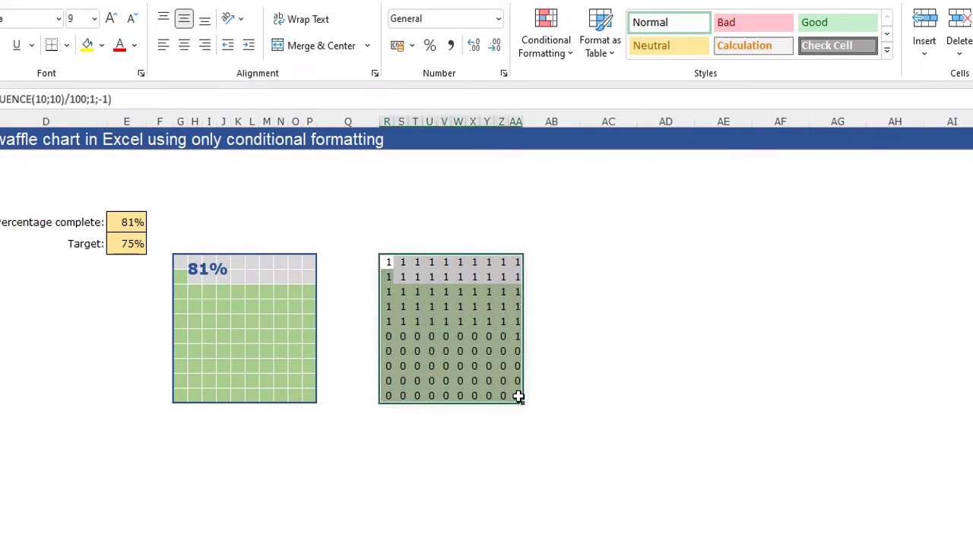
left_click(550, 56)
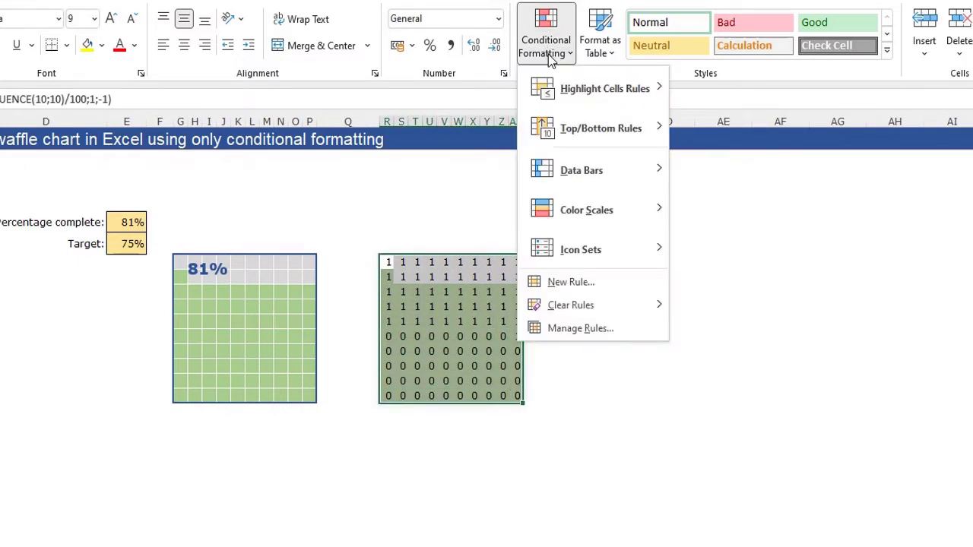
left_click(575, 285)
left_click(608, 252)
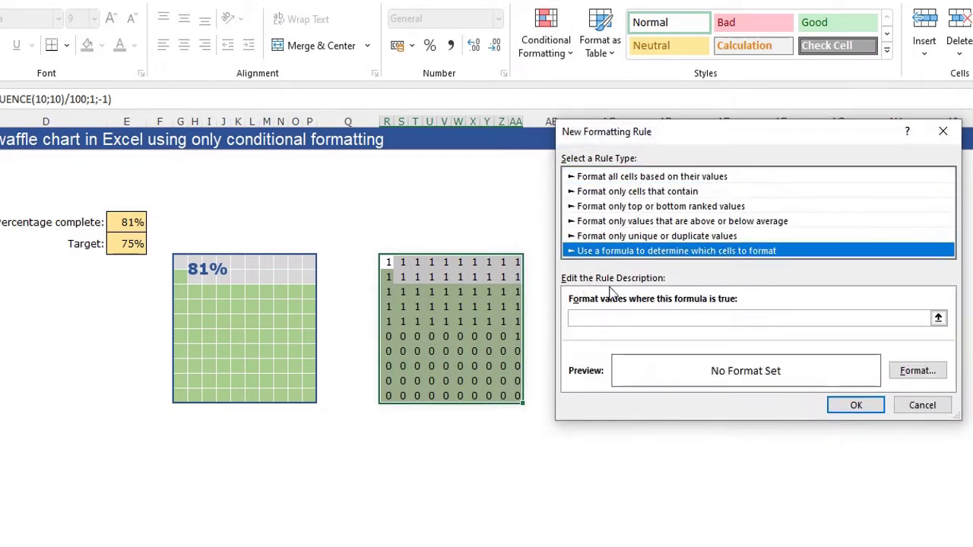
- Enter =AND($E$5<$E$6;R7<=$E$5) as the condition of the second formatting rule
left_click(608, 319)
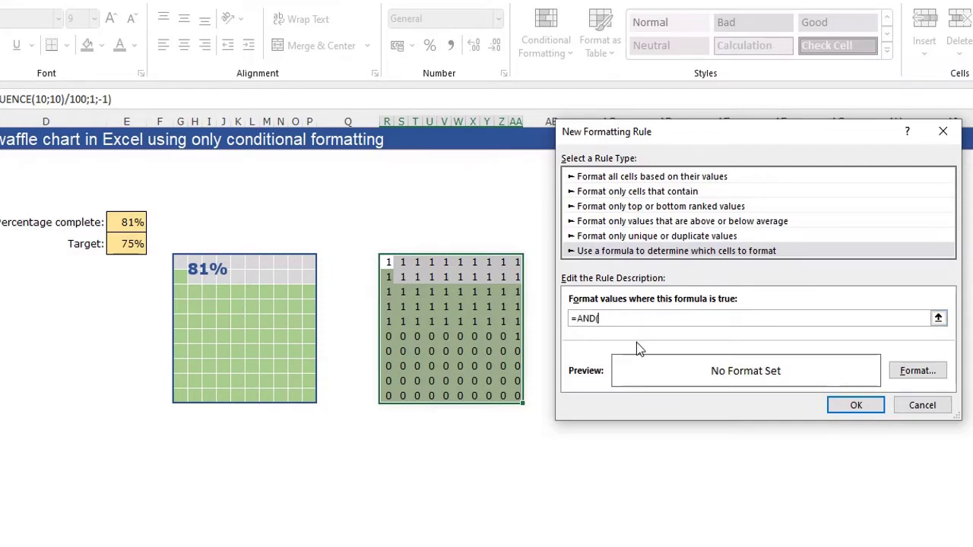
left_click(127, 222)
type("<")
left_click(120, 244)
type(";")
left_click(386, 262)
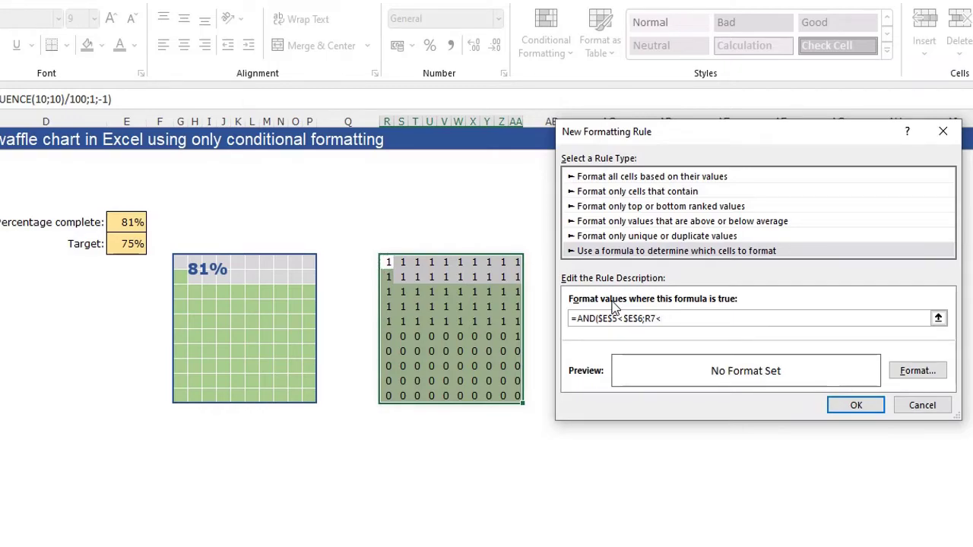
left_click(125, 223)
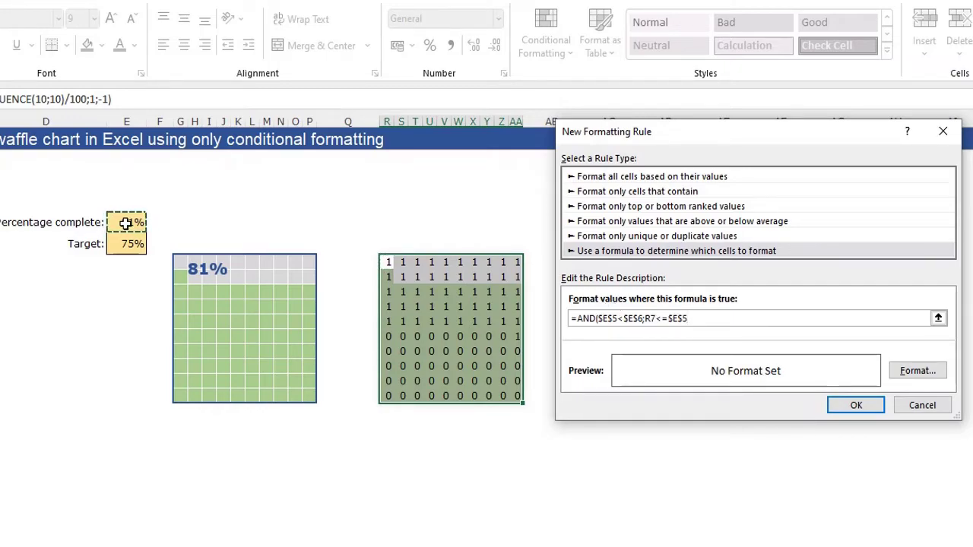
type(")")
- Give the second formatting rule a light orange fill and apply it to the grid
left_click(918, 371)
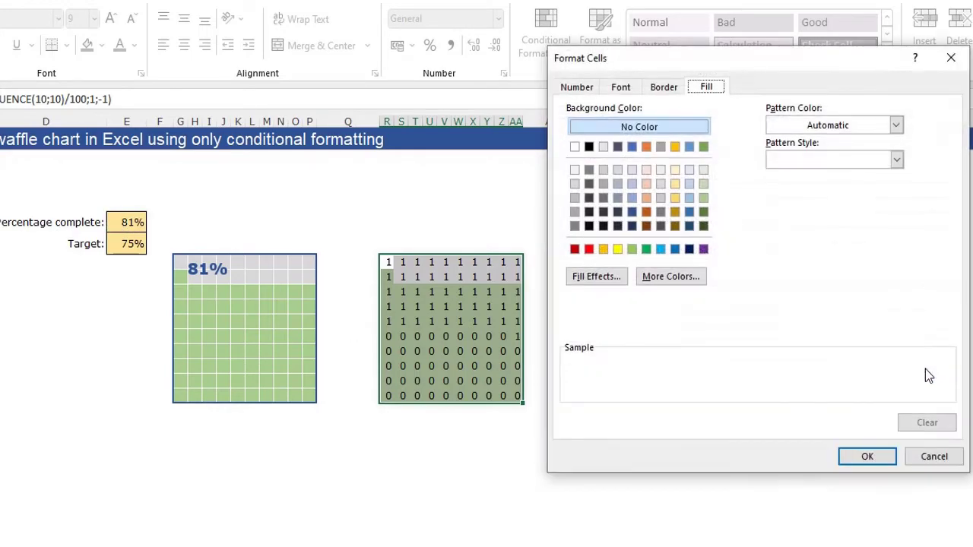
left_click(646, 183)
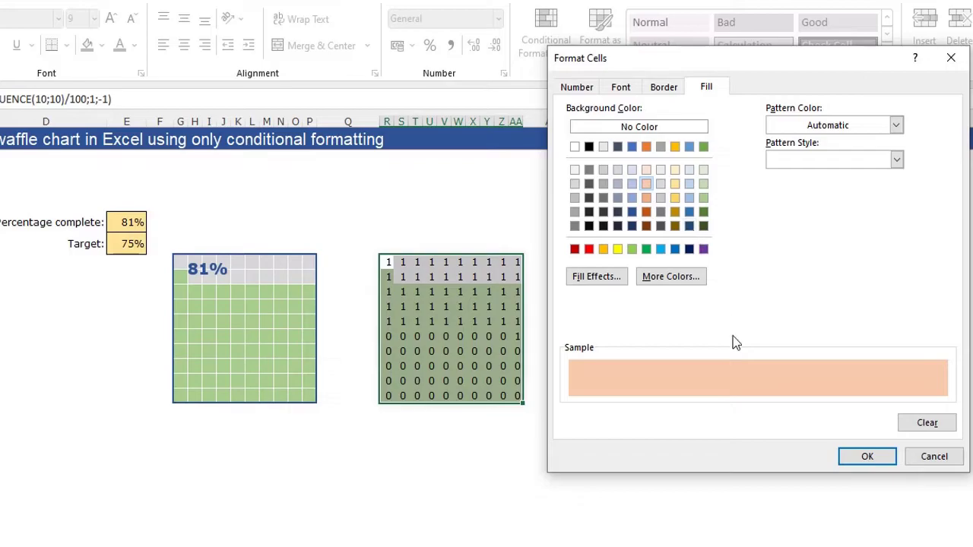
left_click(867, 459)
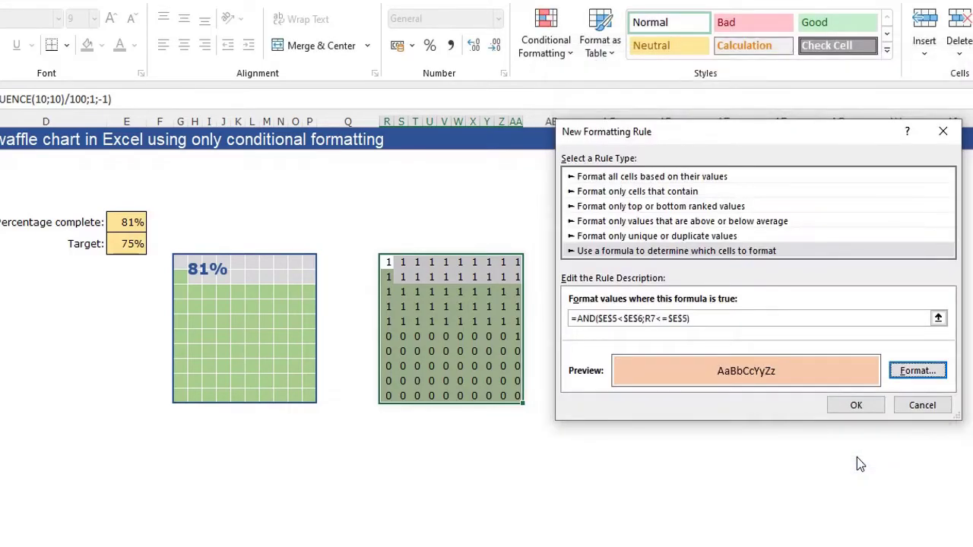
left_click(856, 406)
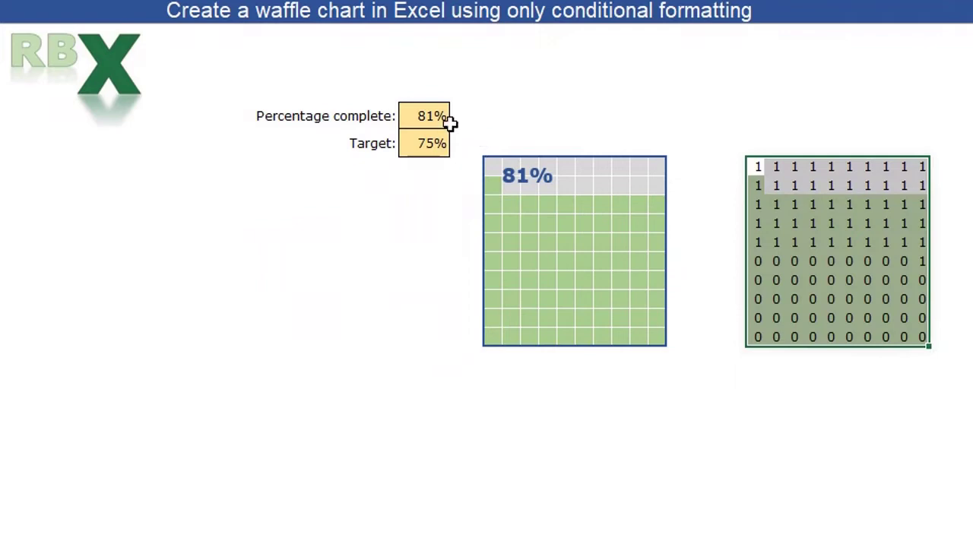
- Set the percentage complete to 62% to test the orange rule
left_click(419, 110)
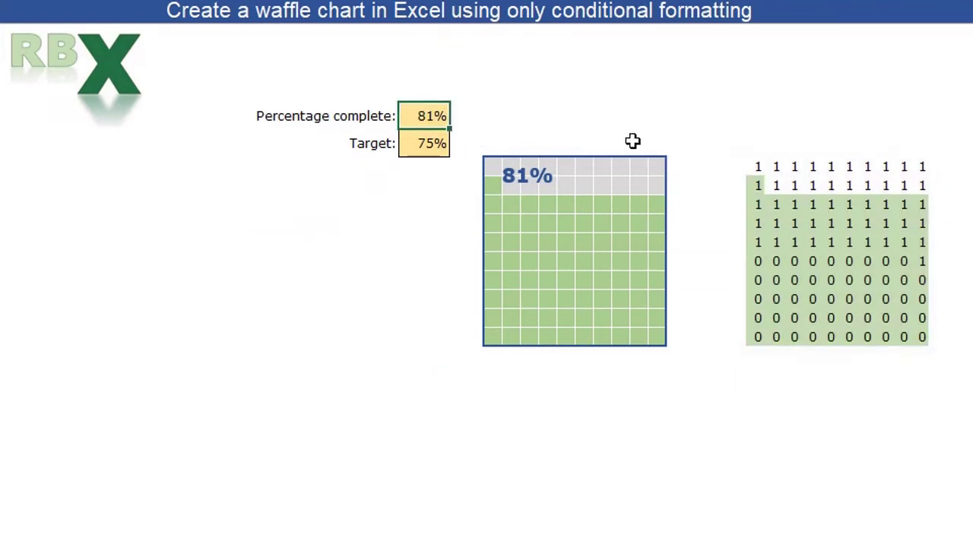
type("62")
key("Return")
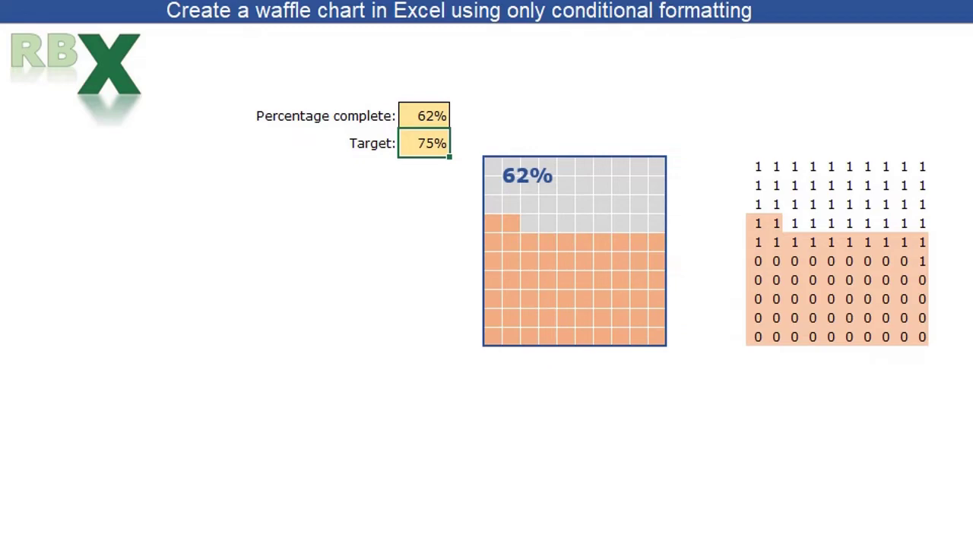
left_click_drag(756, 166, 923, 337)
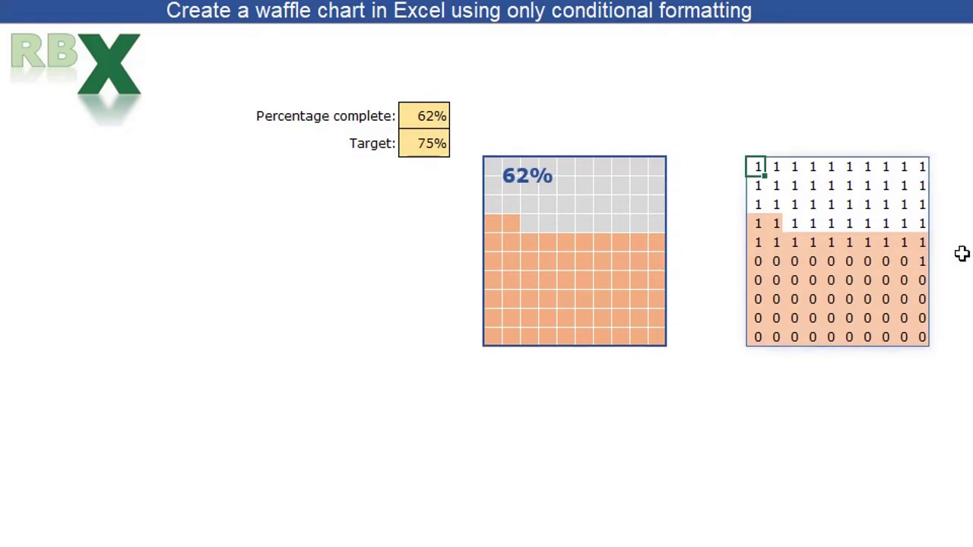
left_click_drag(757, 166, 916, 337)
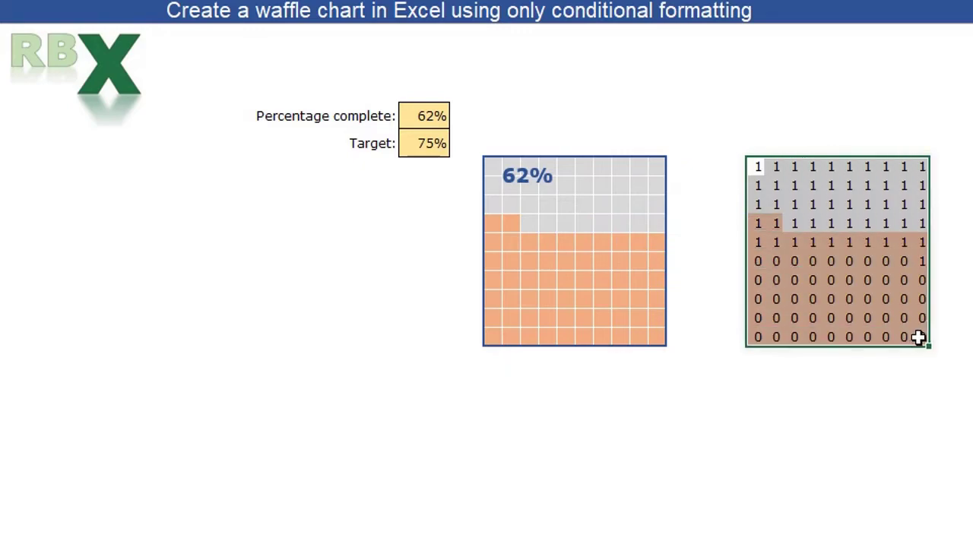
left_click(970, 275)
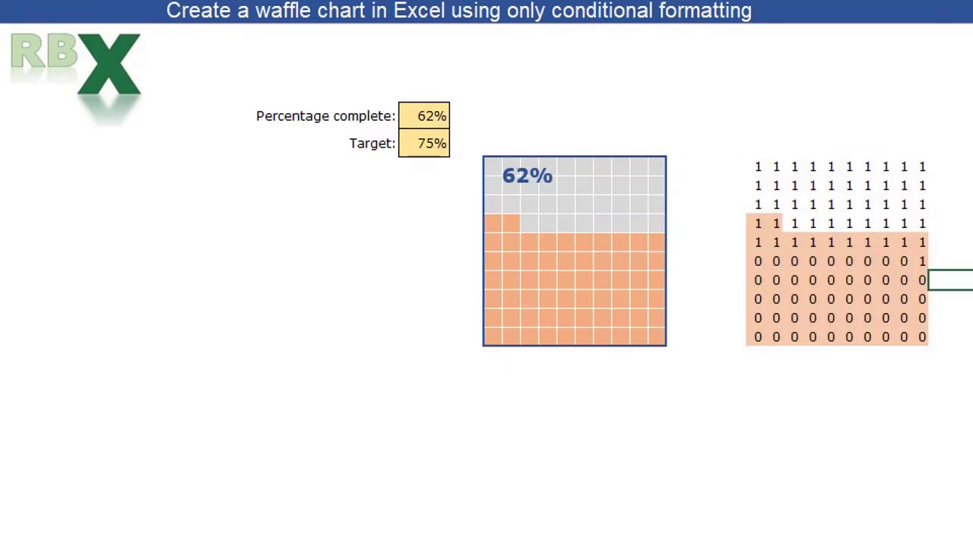
- Hide the numbers in the grid R7:AA16 by applying the custom number format ;;; to its cells
left_click_drag(755, 163, 916, 335)
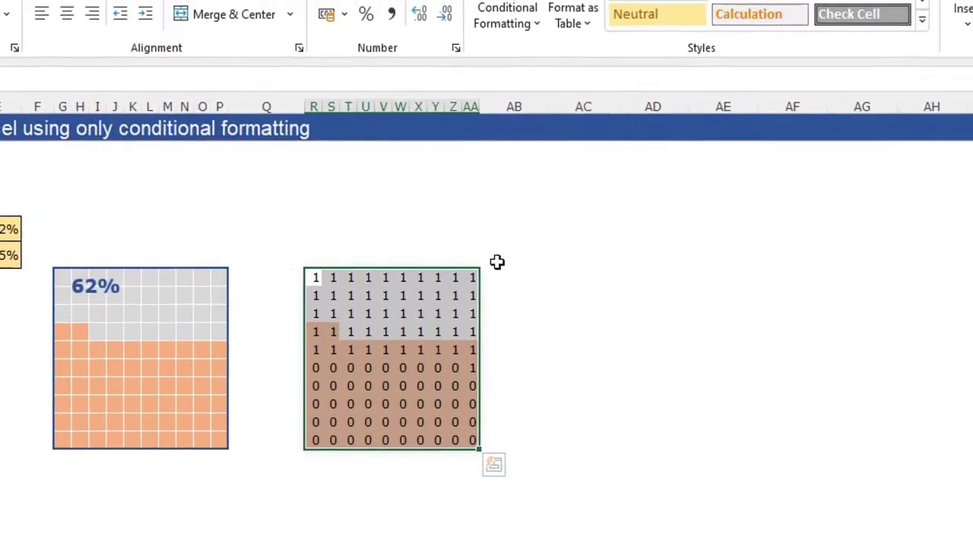
key("ctrl+1")
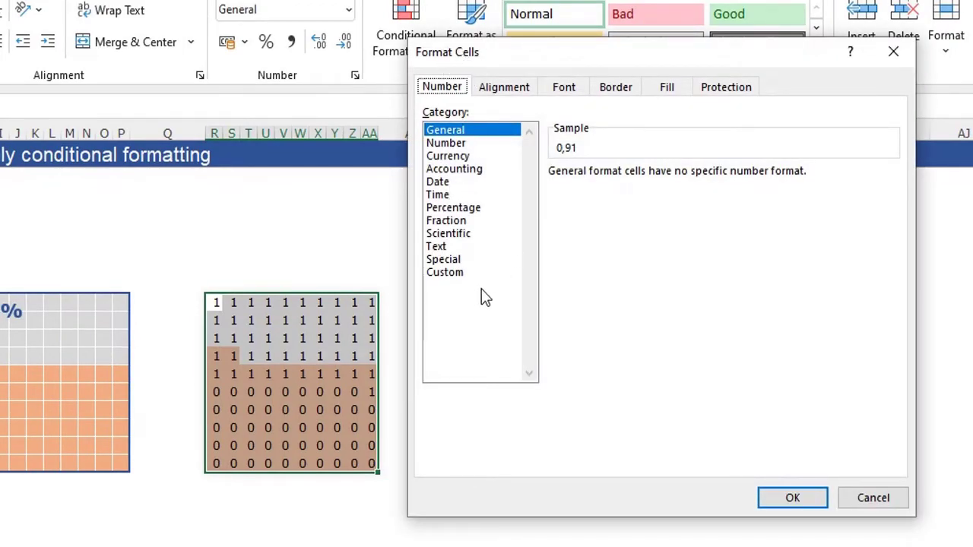
left_click(446, 273)
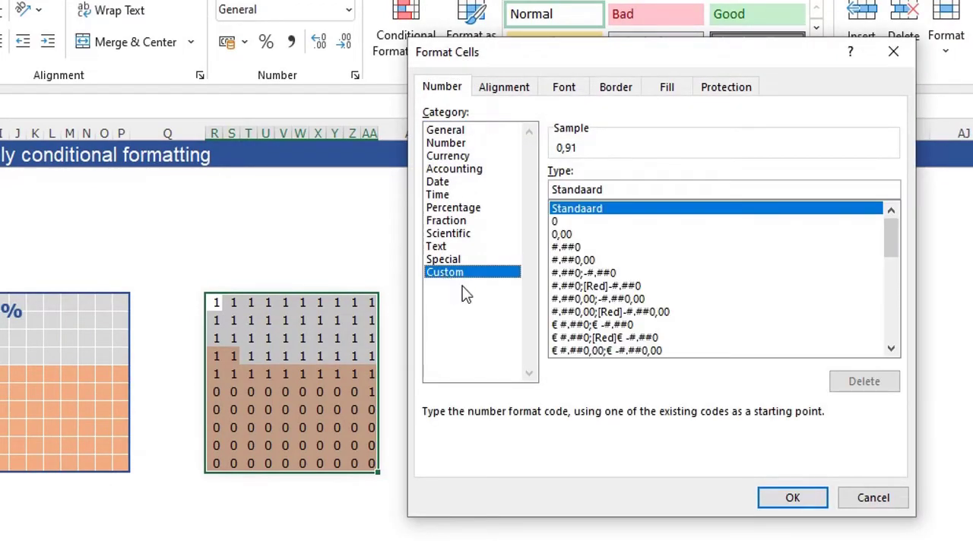
left_click_drag(615, 190, 517, 186)
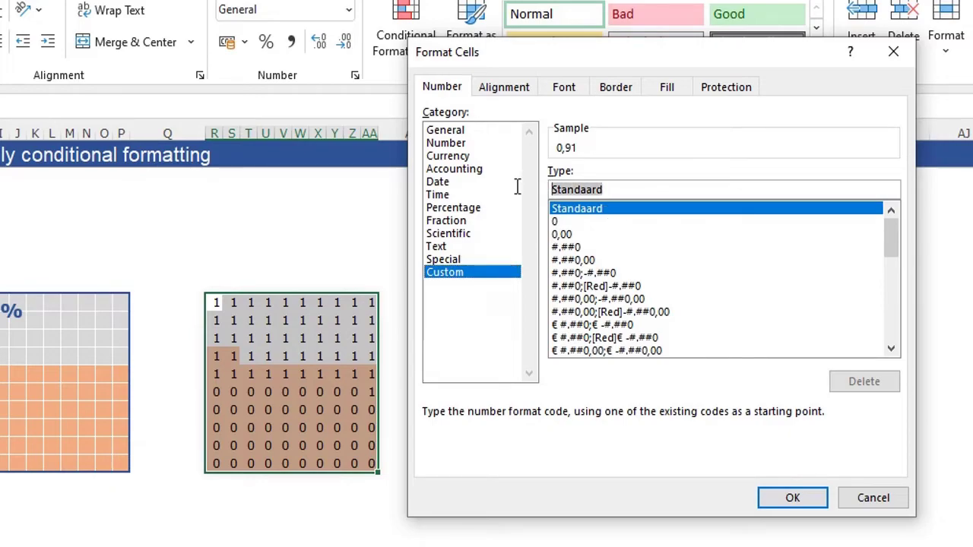
type(";;;")
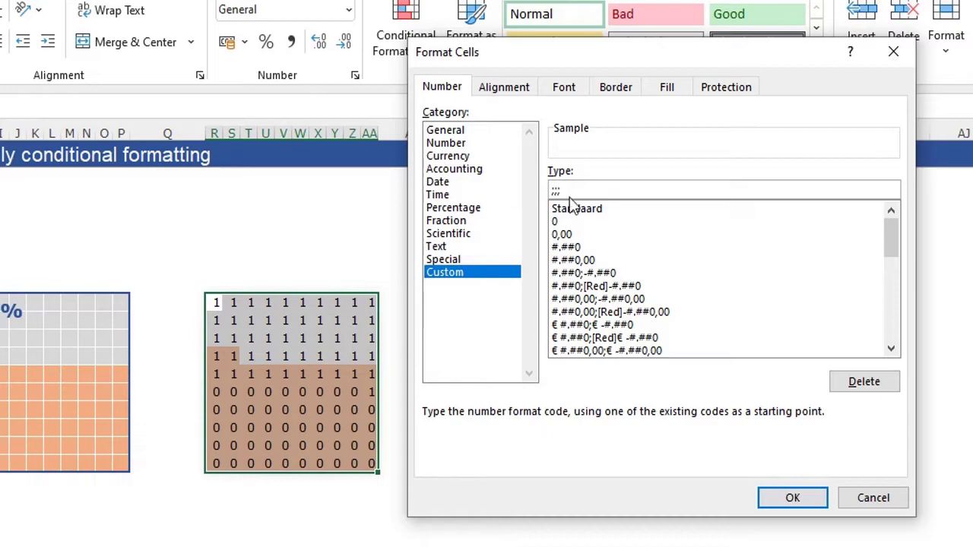
left_click(794, 499)
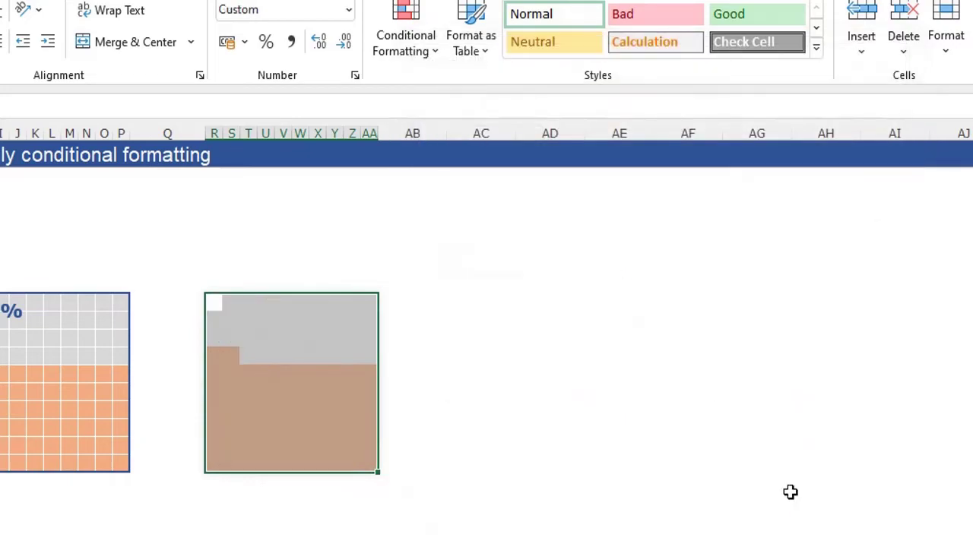
- Check the formula behind the hidden numbers in several of the grid's cells, including R7
left_click(282, 392)
left_click(248, 334)
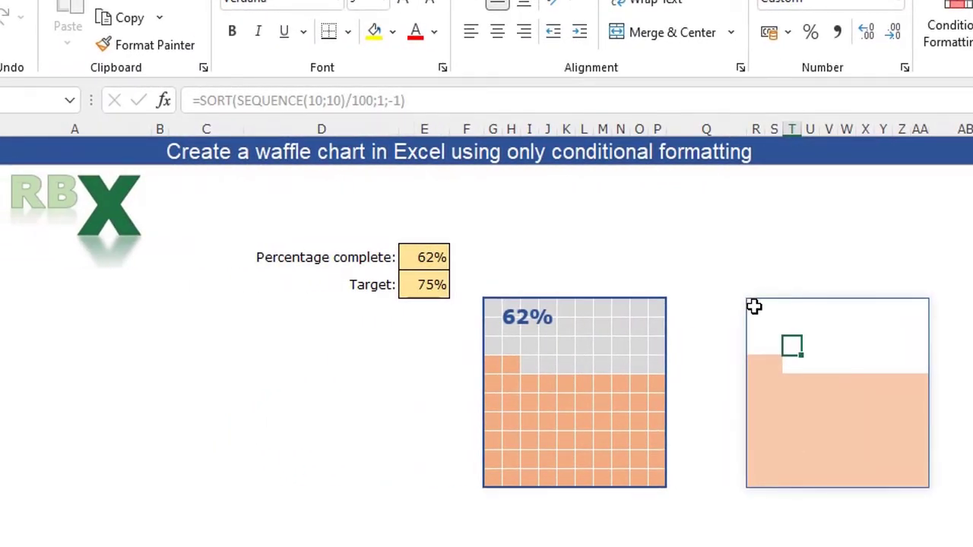
left_click(416, 304)
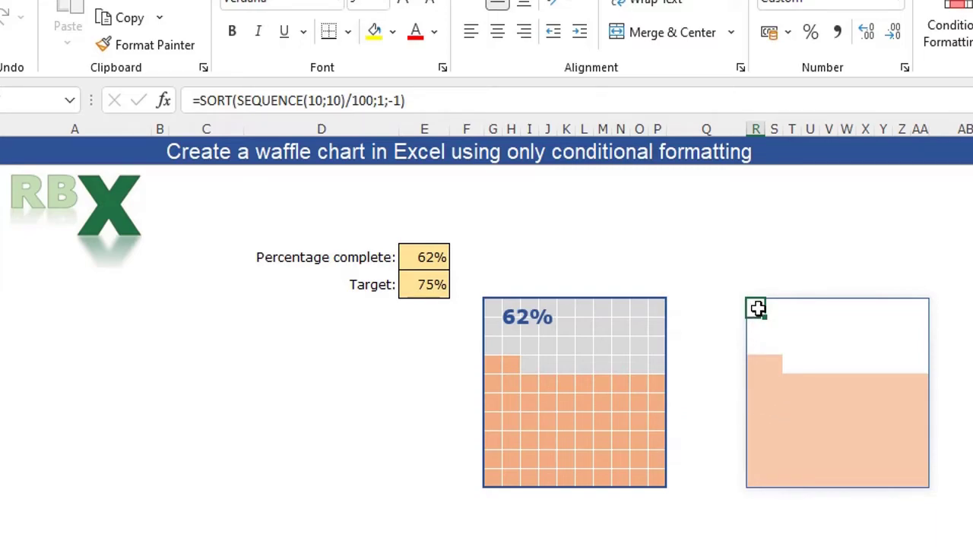
- Format the grid R7:AA16 with a dark blue, medium-thick solid outline border
left_click_drag(756, 306, 923, 482)
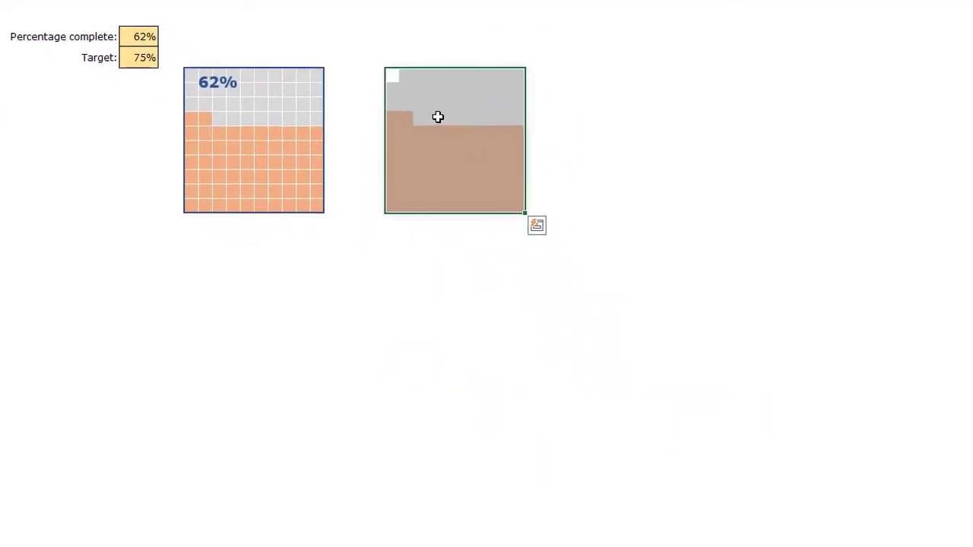
right_click(439, 117)
left_click(494, 486)
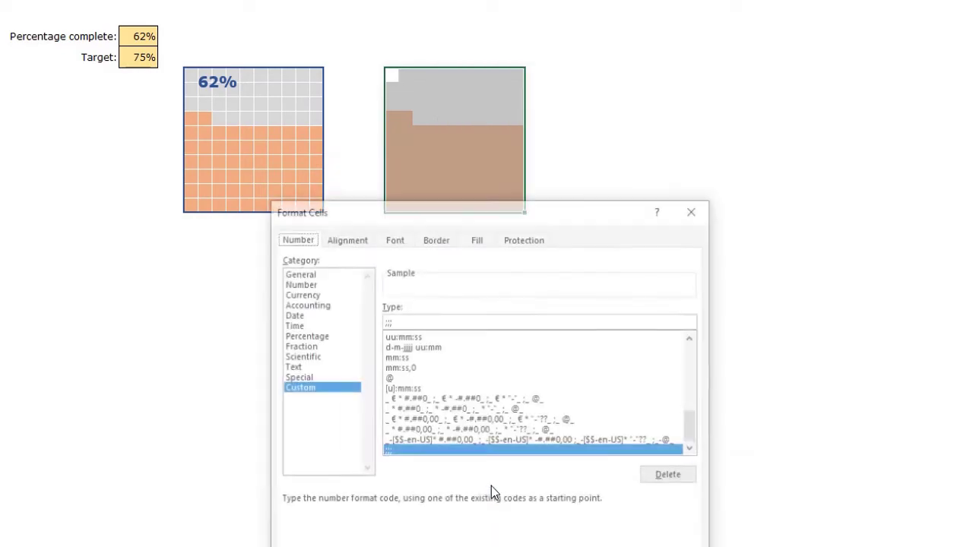
left_click_drag(445, 217, 582, 41)
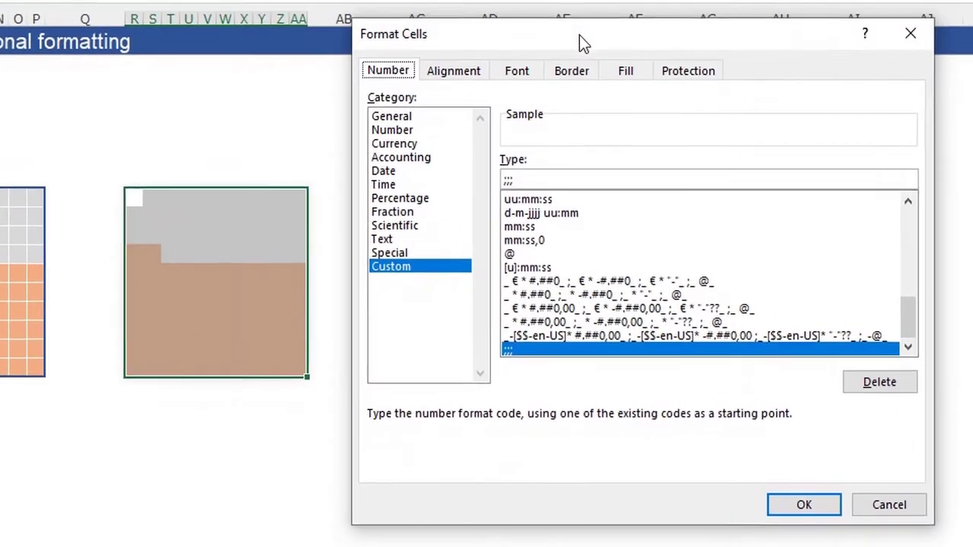
left_click(570, 70)
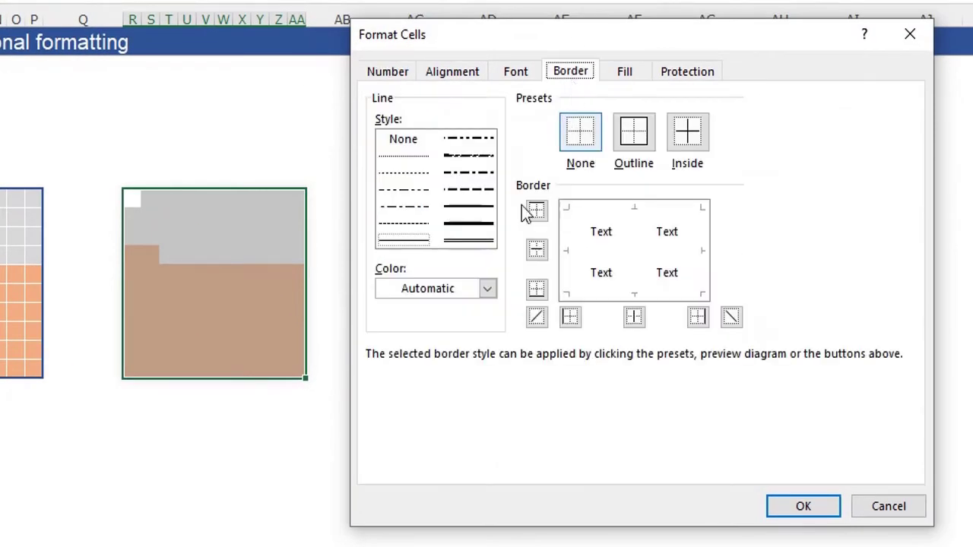
left_click(487, 288)
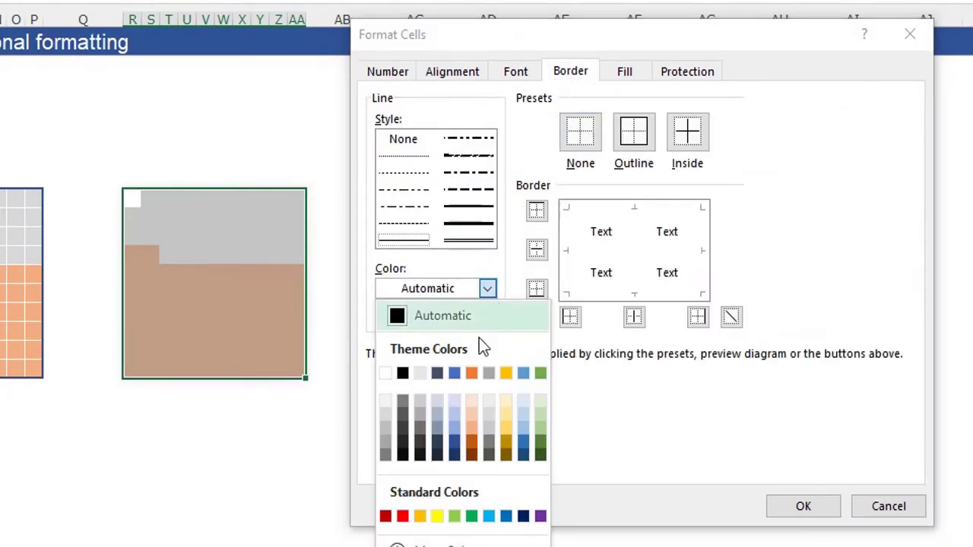
left_click(454, 449)
left_click(468, 208)
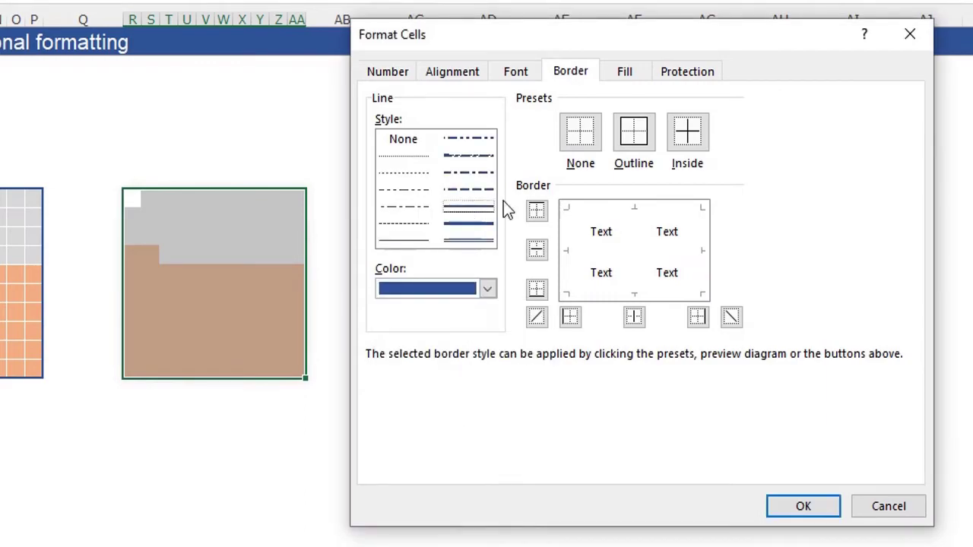
left_click(637, 134)
- Add thin white inside borders to the grid and apply the border formatting
left_click(409, 270)
left_click(403, 240)
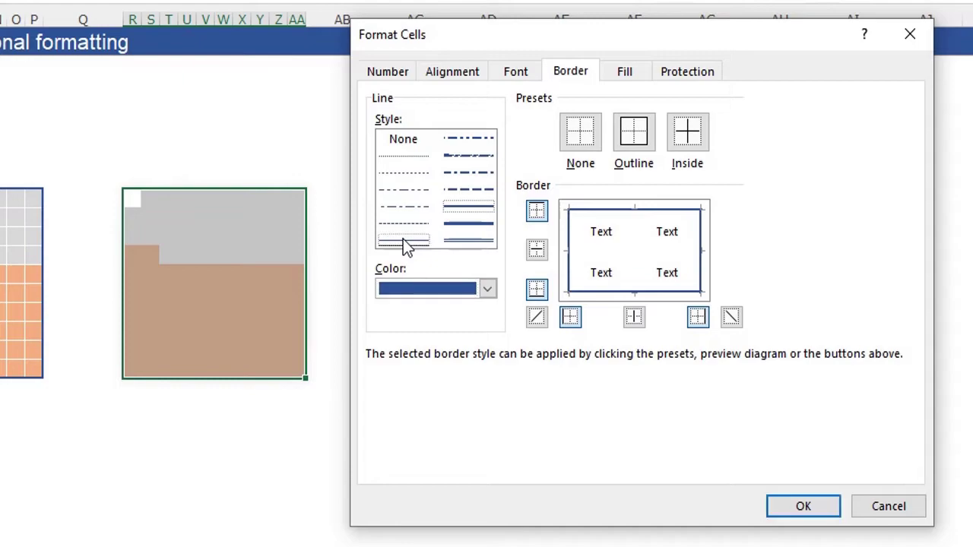
left_click(488, 290)
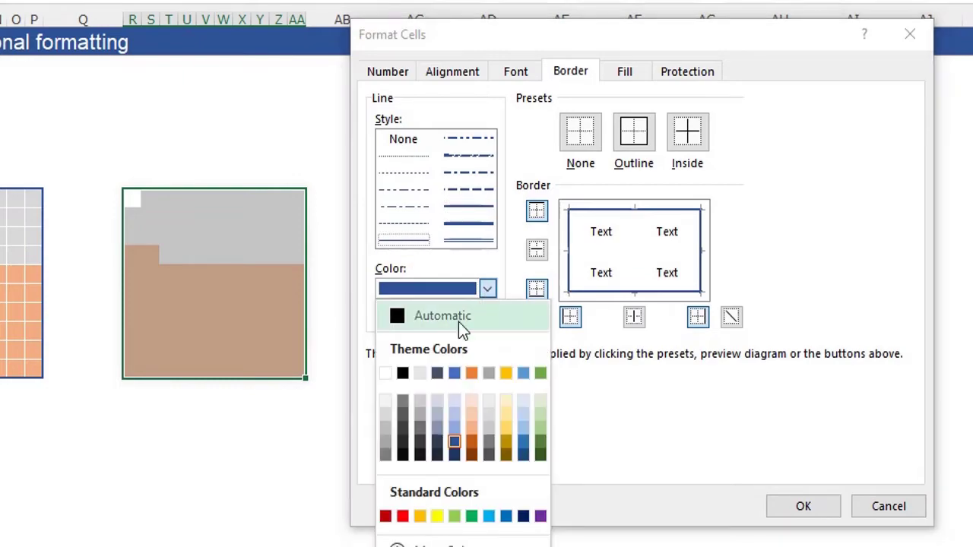
left_click(385, 373)
left_click(689, 144)
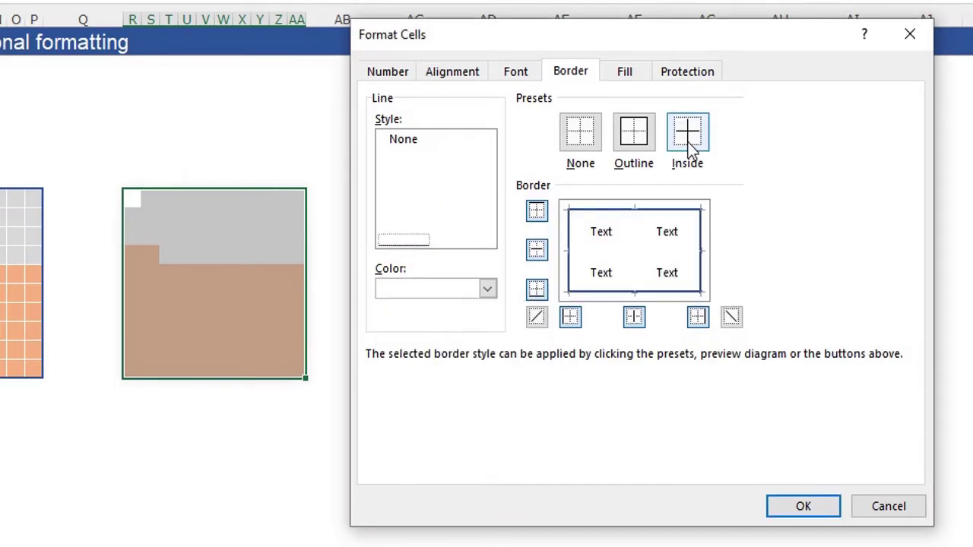
left_click(808, 515)
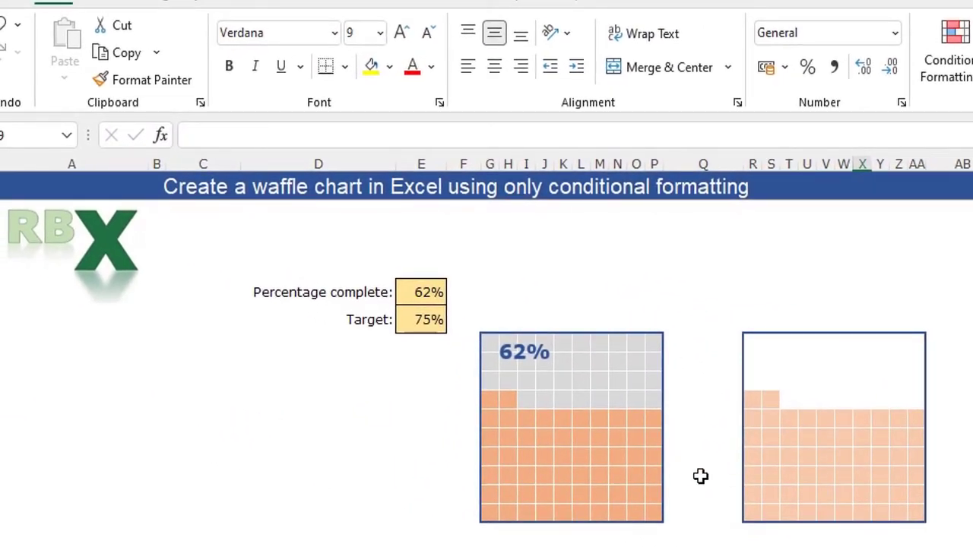
- Fill the cells of the grid R7:AA16 with light grey as the background for uncompleted squares
left_click(428, 298)
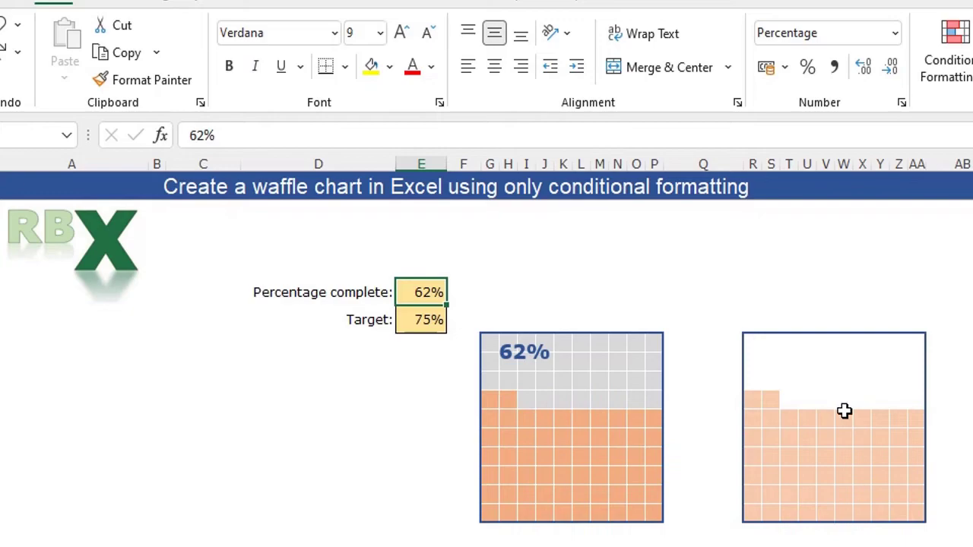
left_click_drag(760, 351, 916, 509)
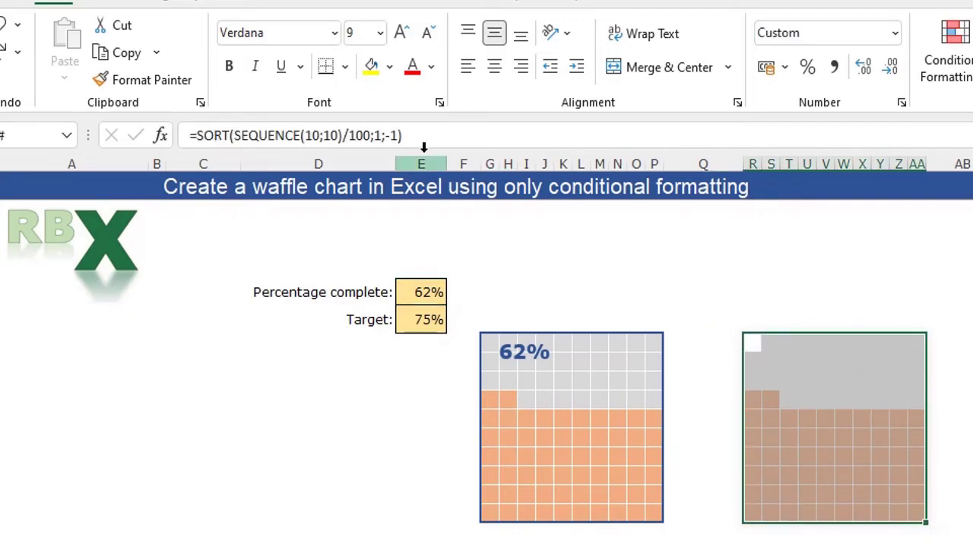
left_click(389, 67)
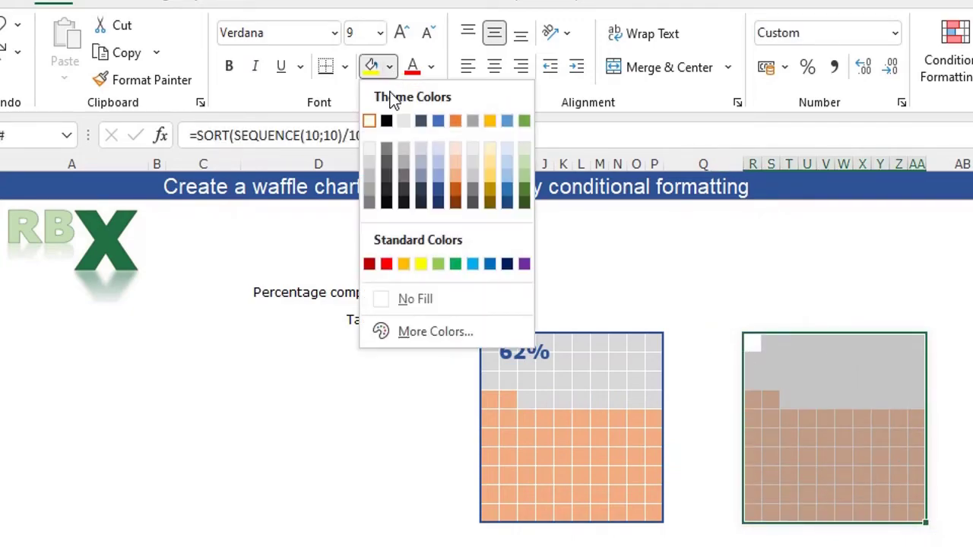
left_click(372, 163)
left_click(950, 437)
left_click(845, 486)
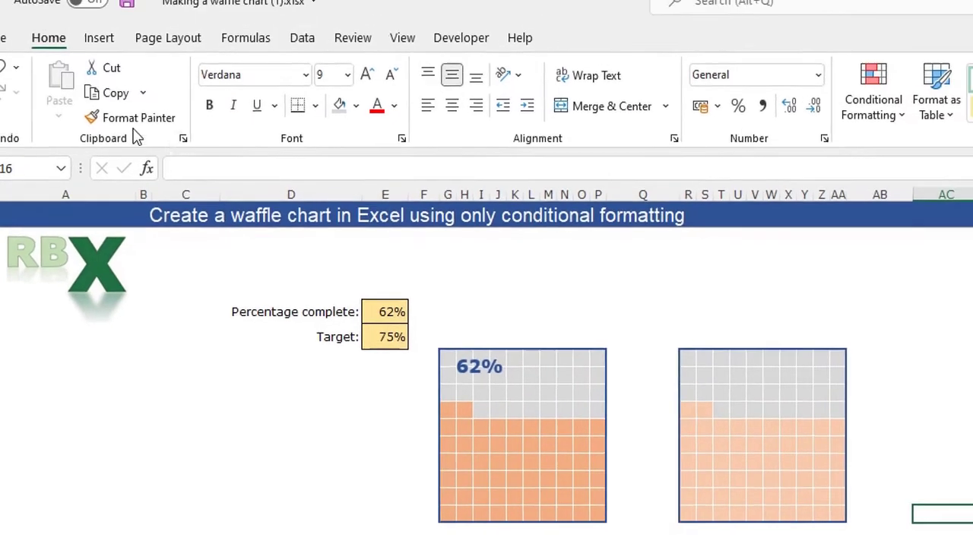
- Insert a rectangle shape over the upper-left cells of the new grid, spanning roughly columns R to W
left_click(99, 35)
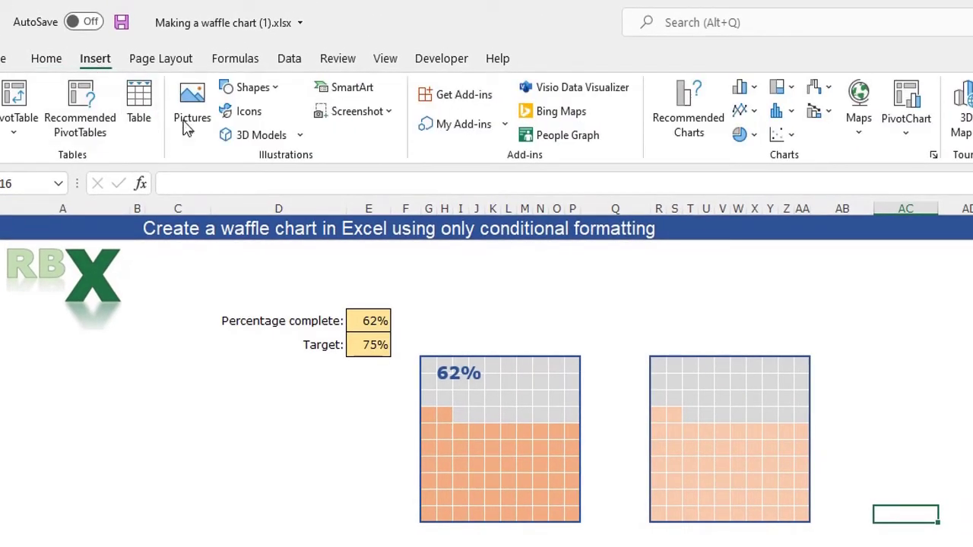
left_click(269, 89)
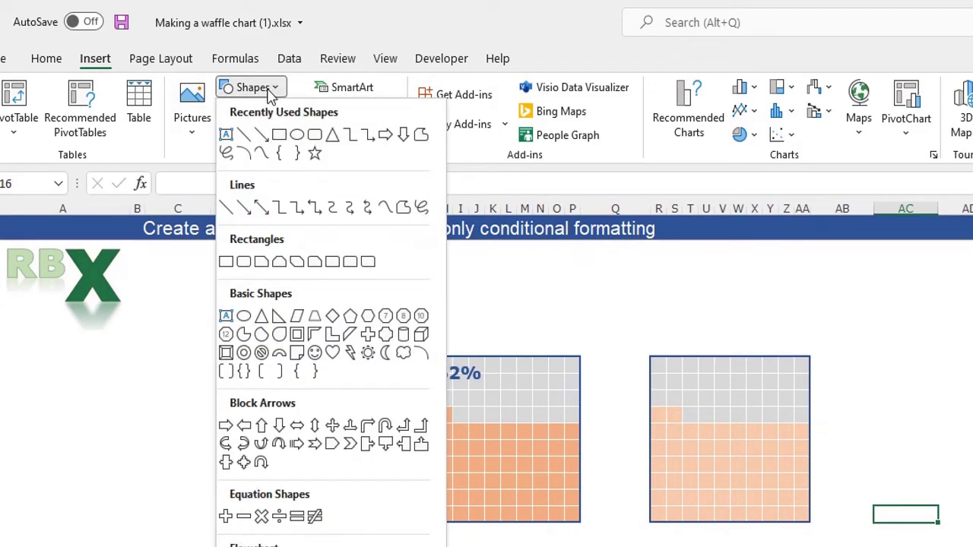
left_click(225, 261)
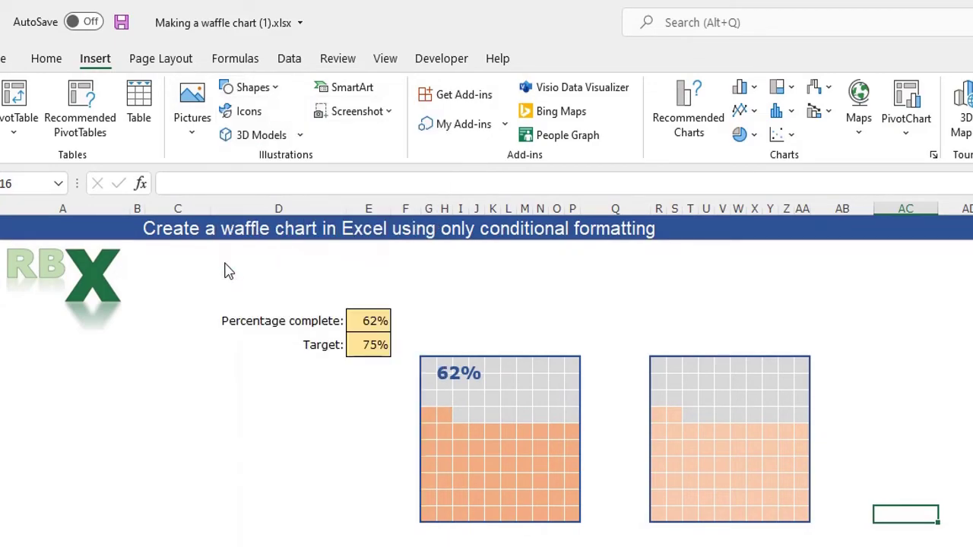
left_click_drag(660, 368, 738, 398)
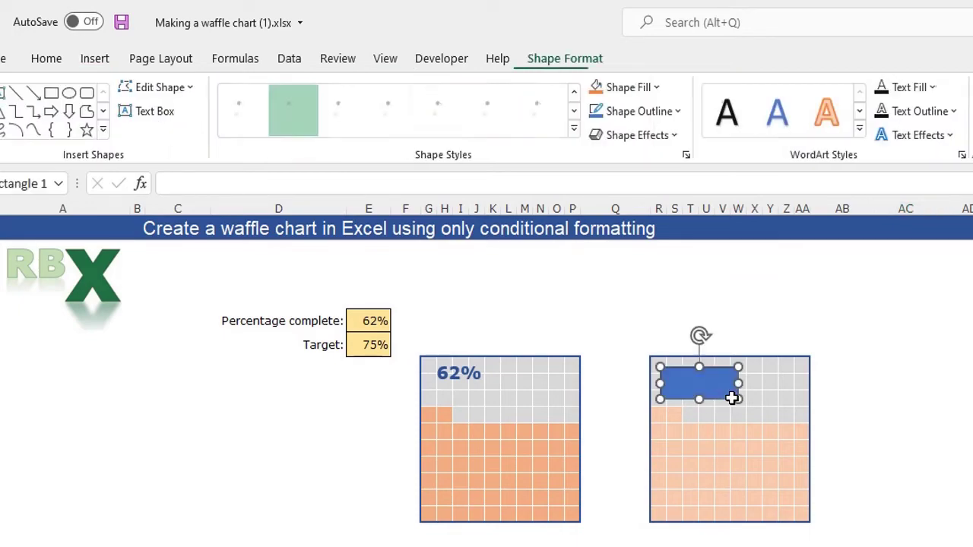
- Link the rectangle's text to the percentage complete cell with the formula =$E$5
left_click(236, 182)
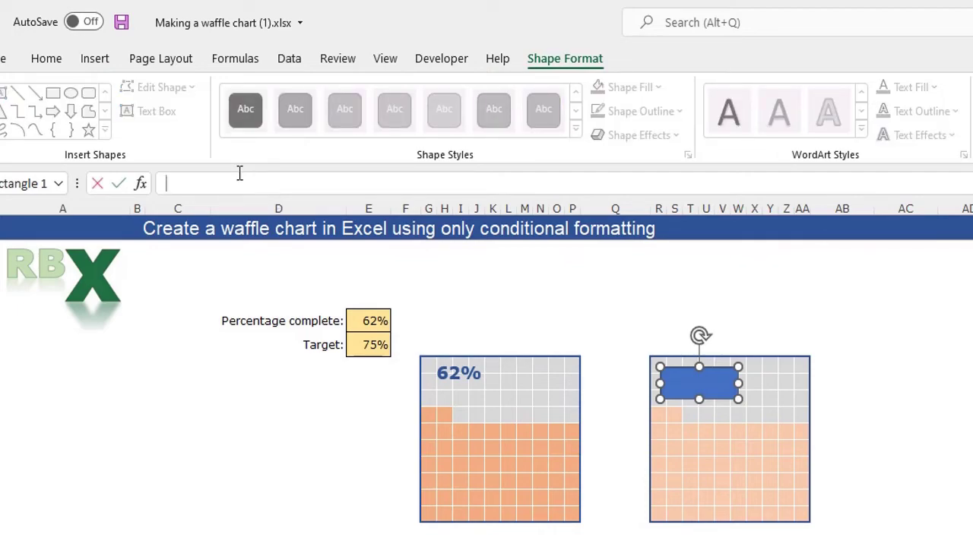
type("=")
left_click(369, 320)
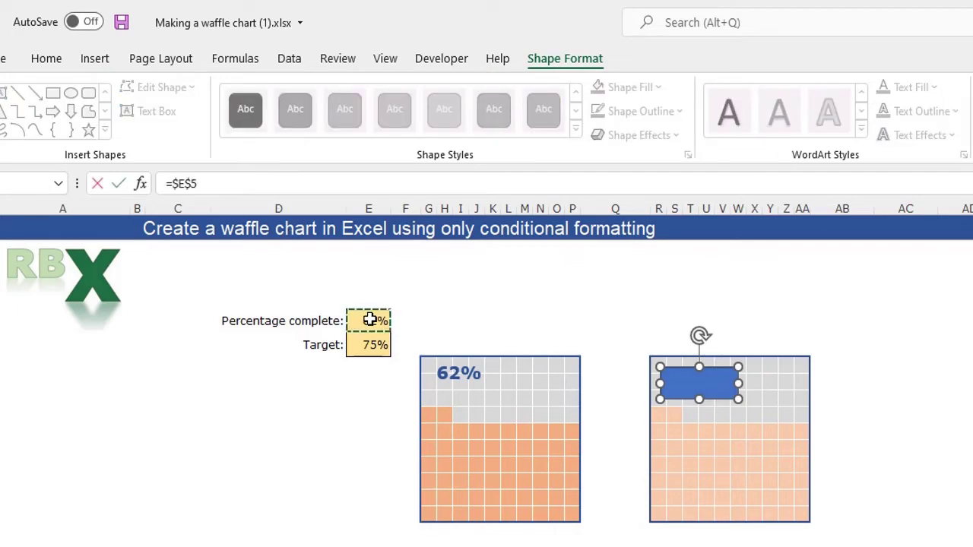
key("Return")
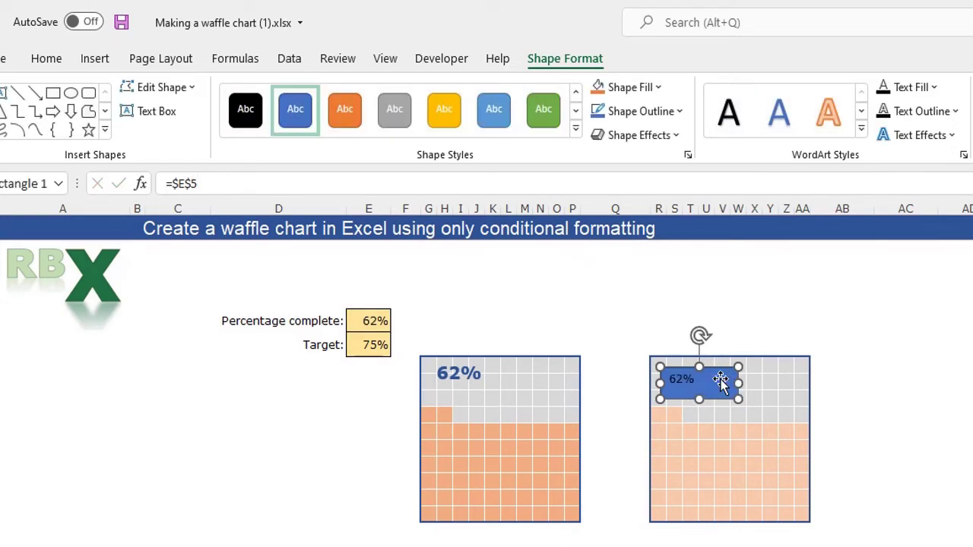
- Centre the rectangle's text both vertically and horizontally
left_click(45, 61)
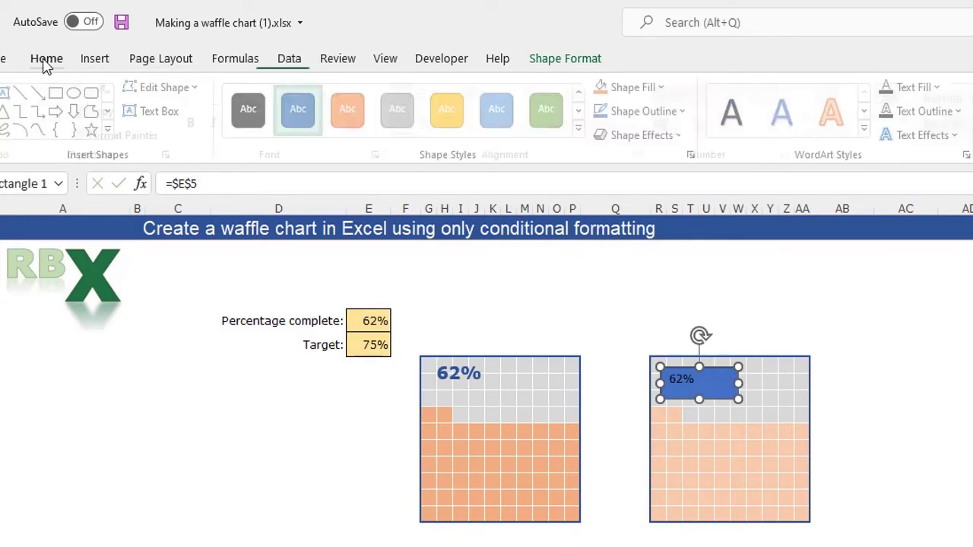
left_click(435, 94)
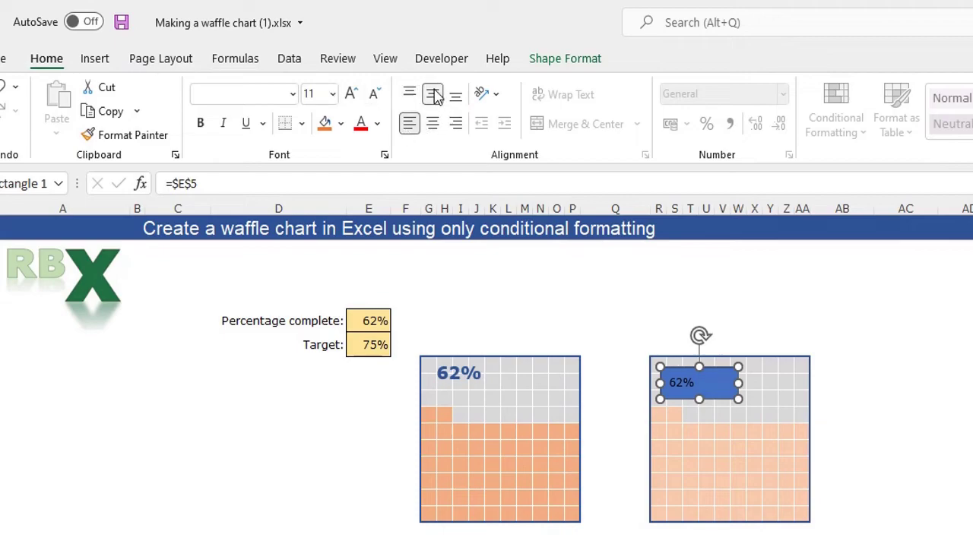
left_click(438, 126)
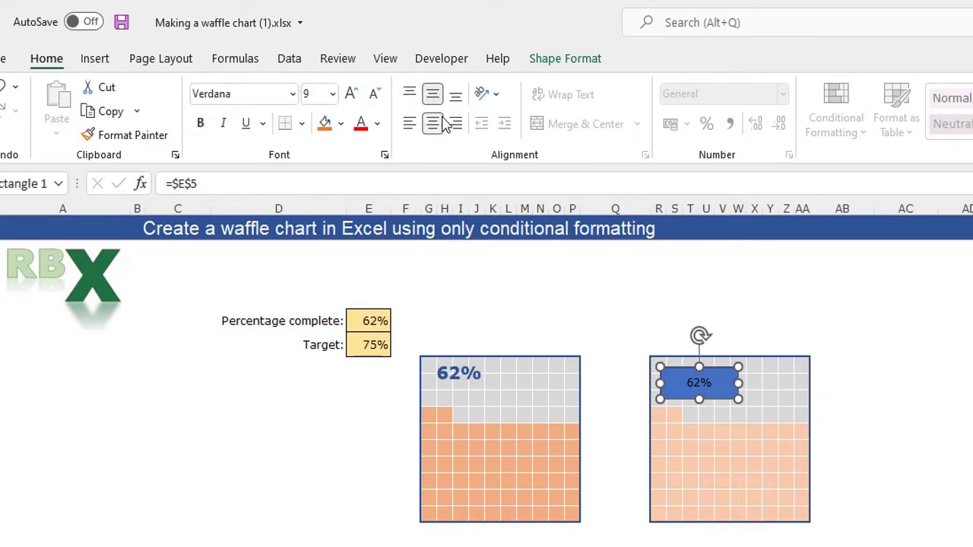
- Format the rectangle's text in dark blue, bold, at font size 14
left_click(378, 126)
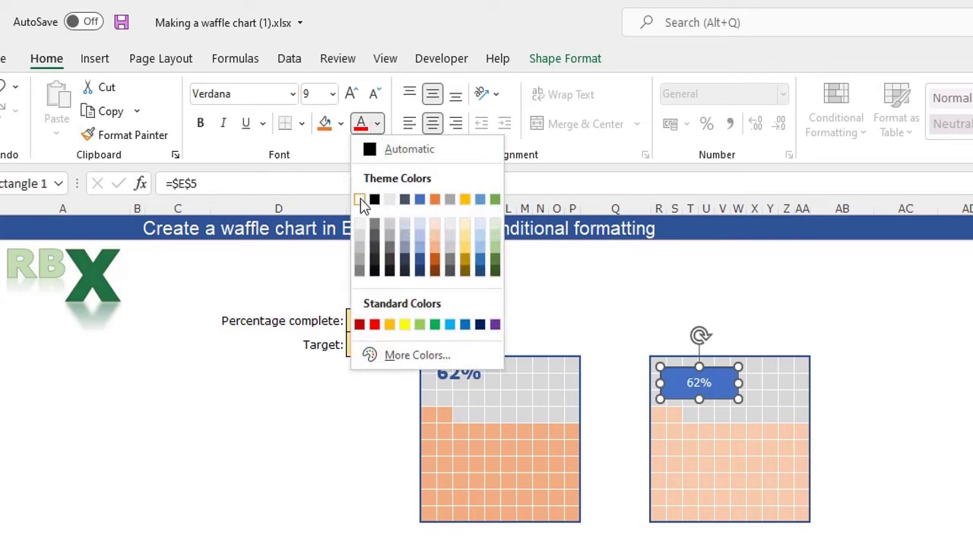
left_click(420, 261)
key("ctrl+shift+period")
left_click(202, 125)
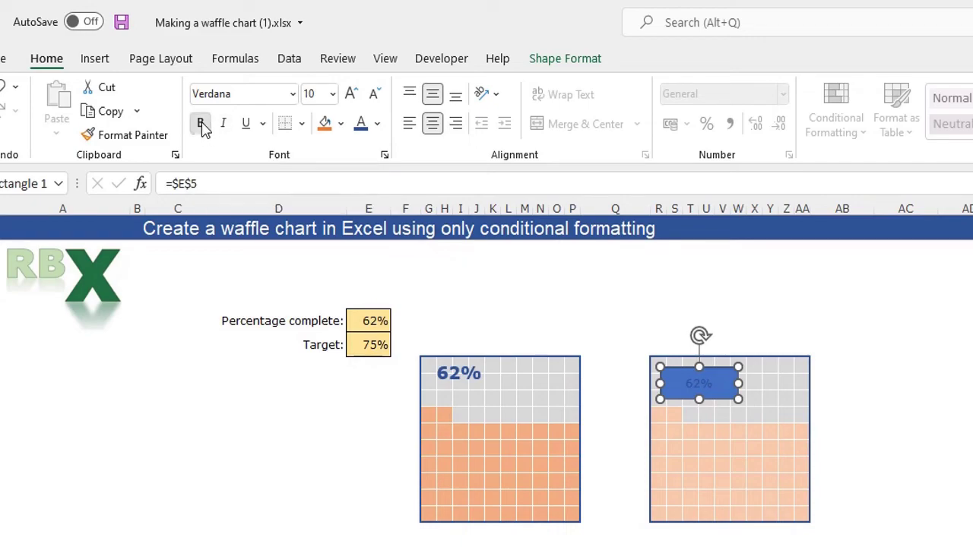
left_click(353, 93)
left_click(353, 93)
left_click(353, 93)
left_click(353, 93)
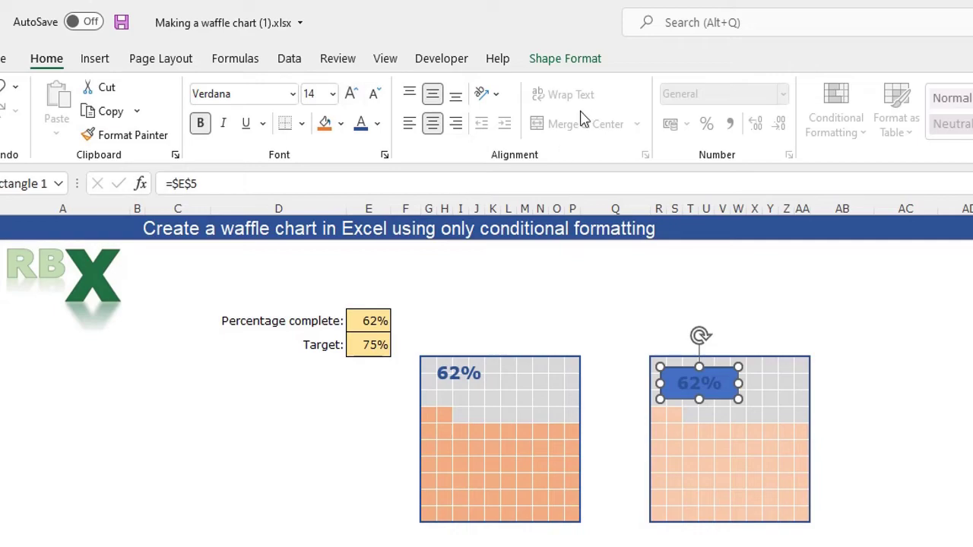
- Remove the rectangle's fill and outline, and nudge the label slightly closer to the grid's upper-left corner
left_click(571, 61)
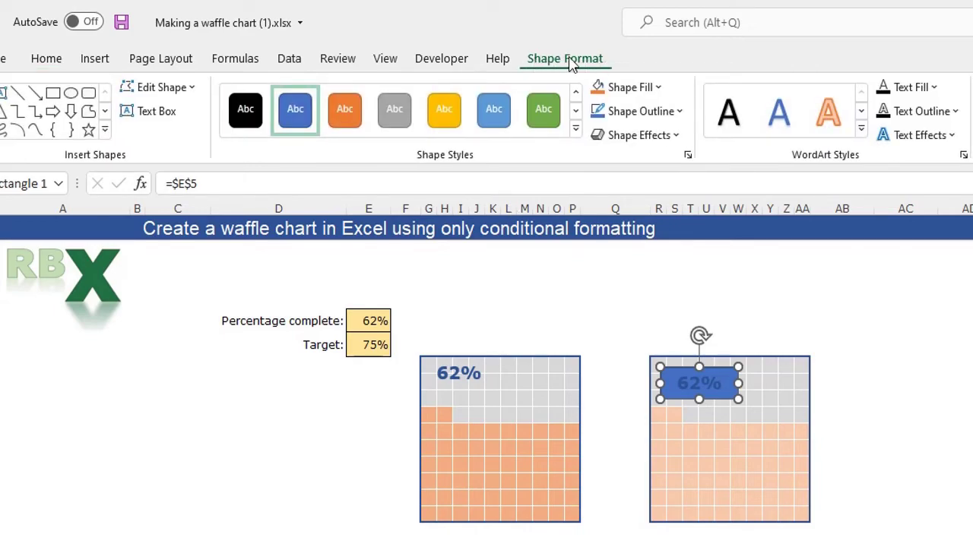
left_click(658, 87)
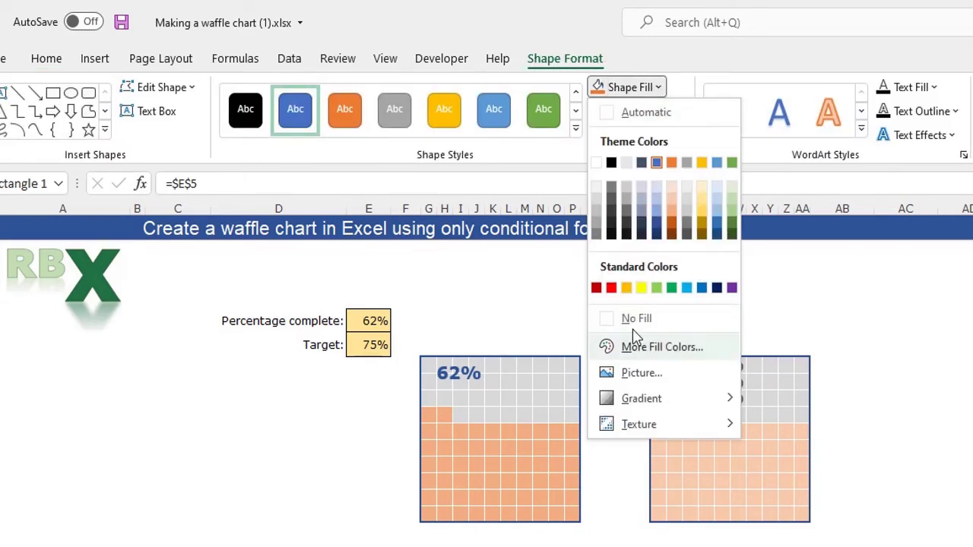
left_click(606, 318)
left_click(678, 114)
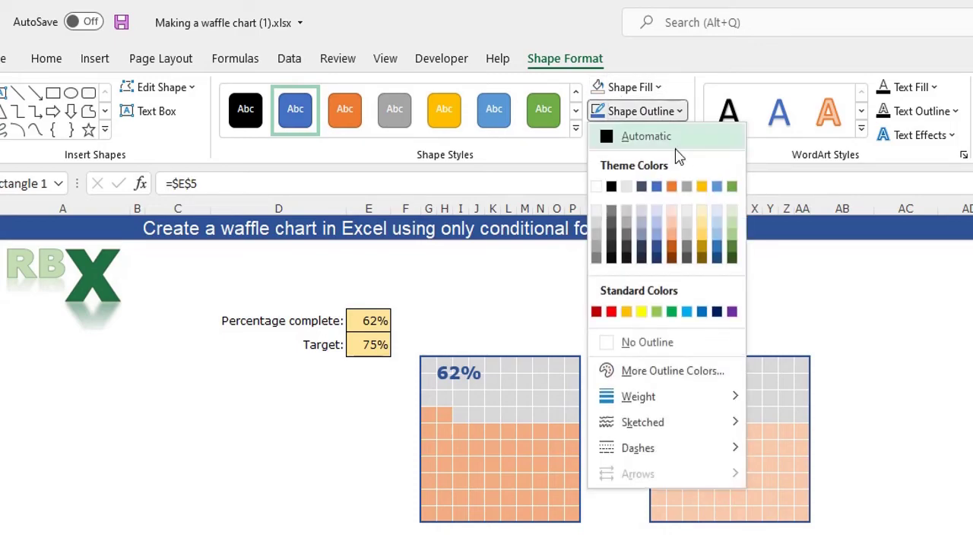
left_click(646, 343)
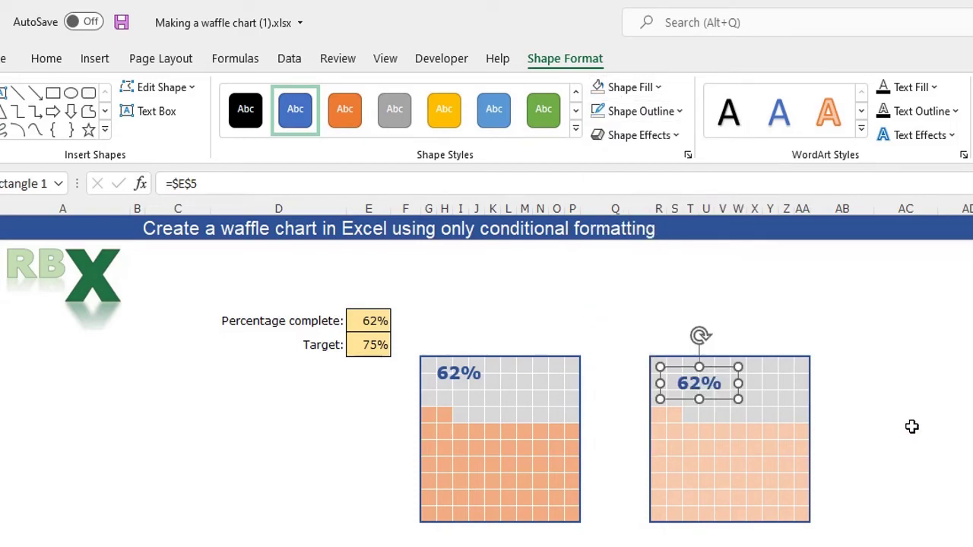
left_click_drag(712, 404, 706, 387)
left_click(966, 434)
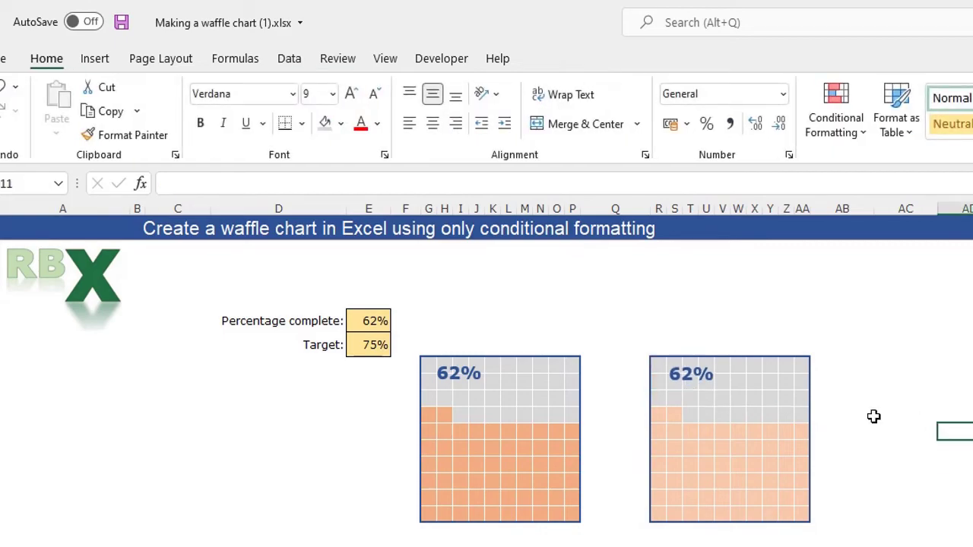
- Set the percentage complete to 85% to test the finished waffle chart and its label
left_click(366, 319)
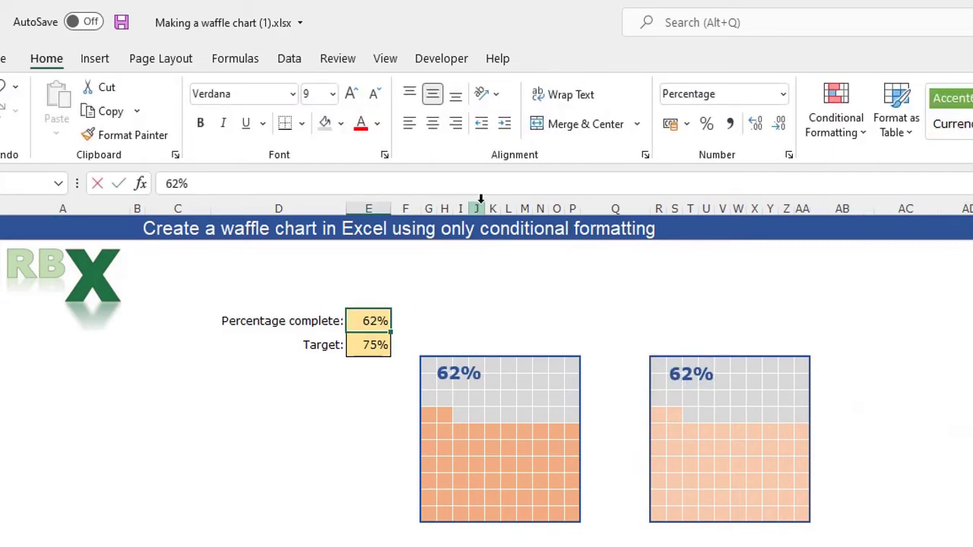
type("85")
key("Return")
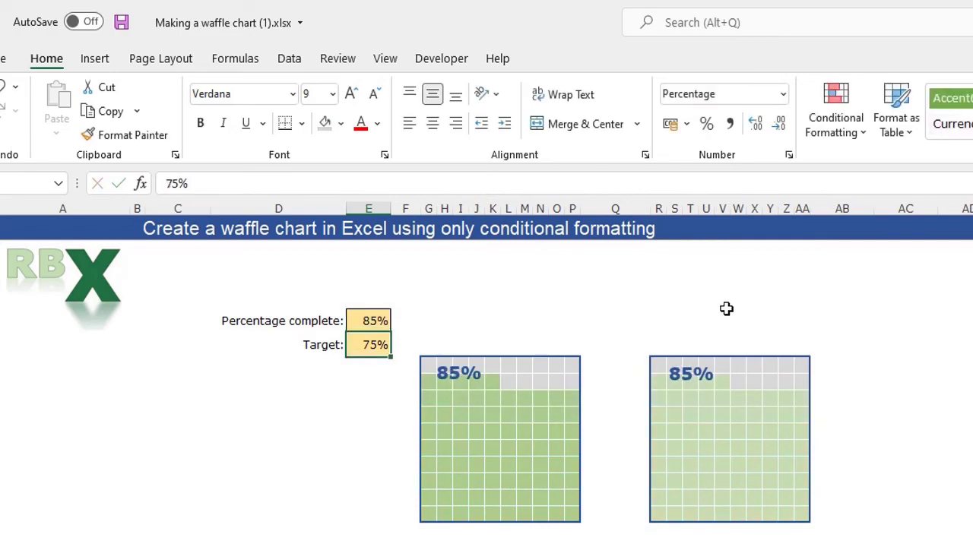